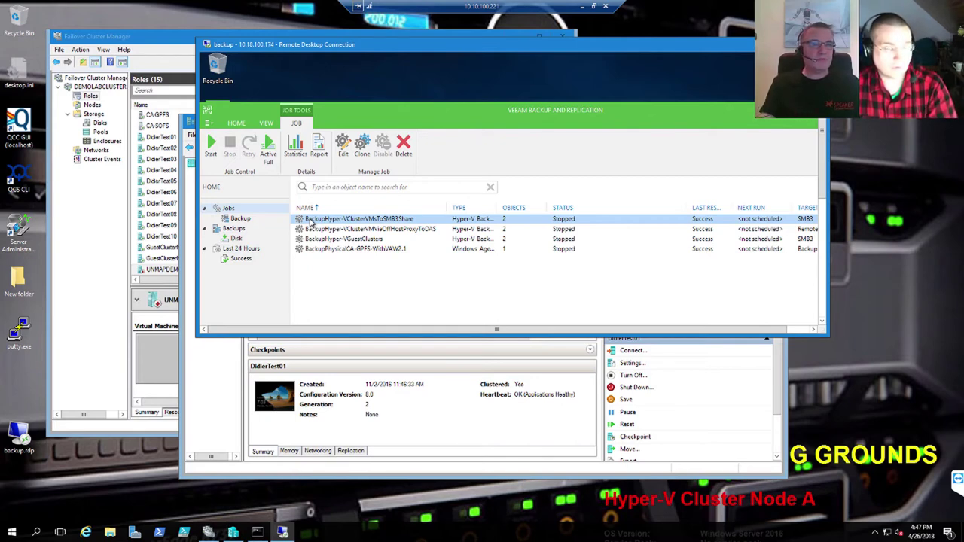
# Select the BackupHyper-VClusterVMsToSMB3Share backup job in the job list.
pyautogui.click(347, 249)
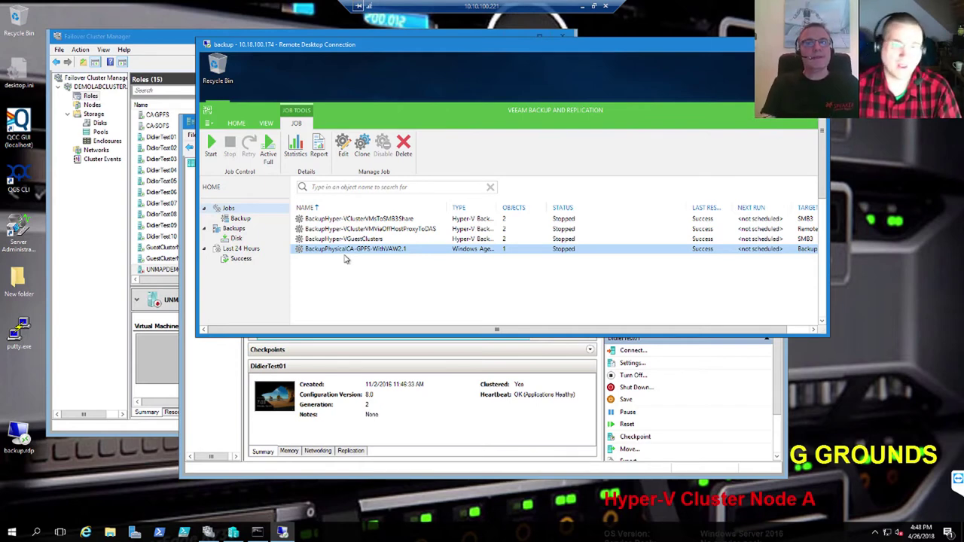
pyautogui.click(396, 220)
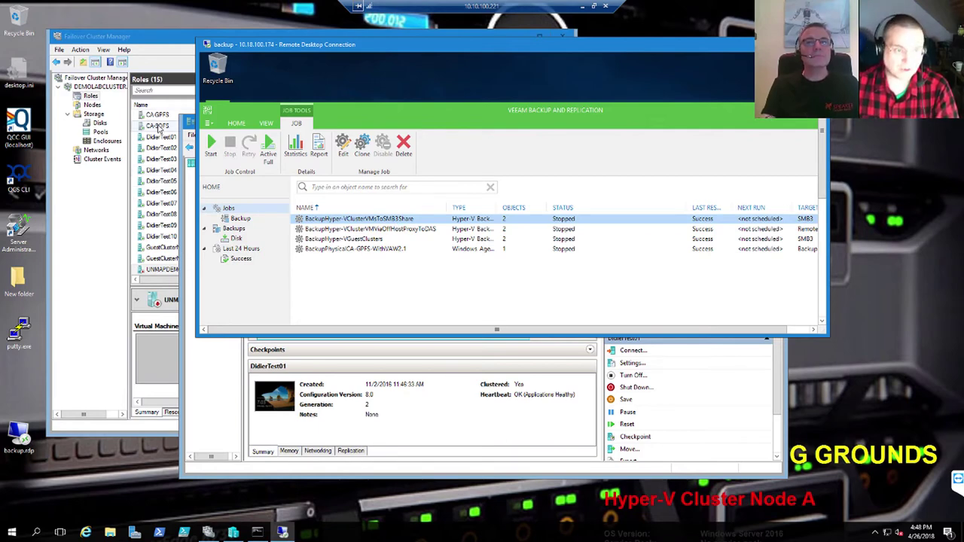
# Switch to Hyper-V Manager, move its window clear of the backup console, and expand the checkpoints section for DidierTest01.
pyautogui.click(233, 533)
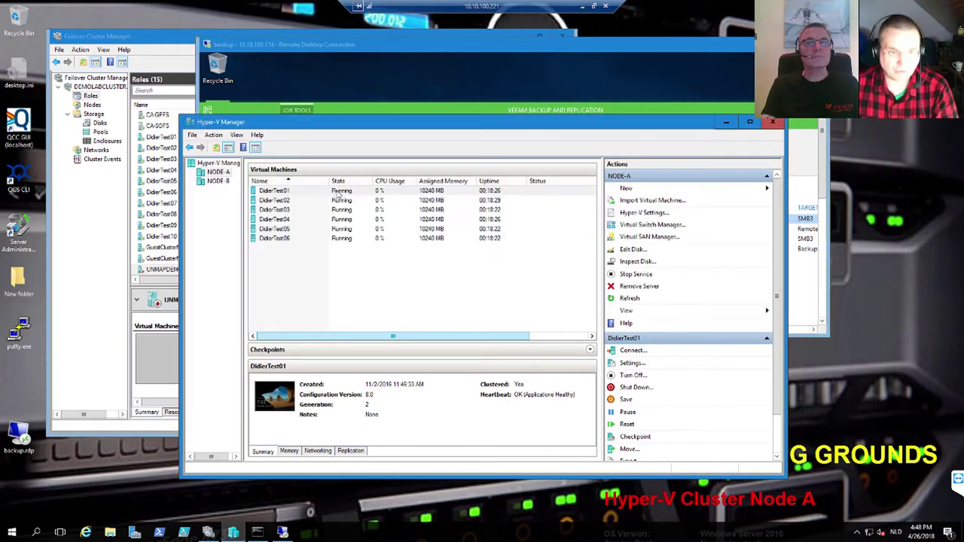
pyautogui.moveTo(372, 123); pyautogui.dragTo(243, 111)
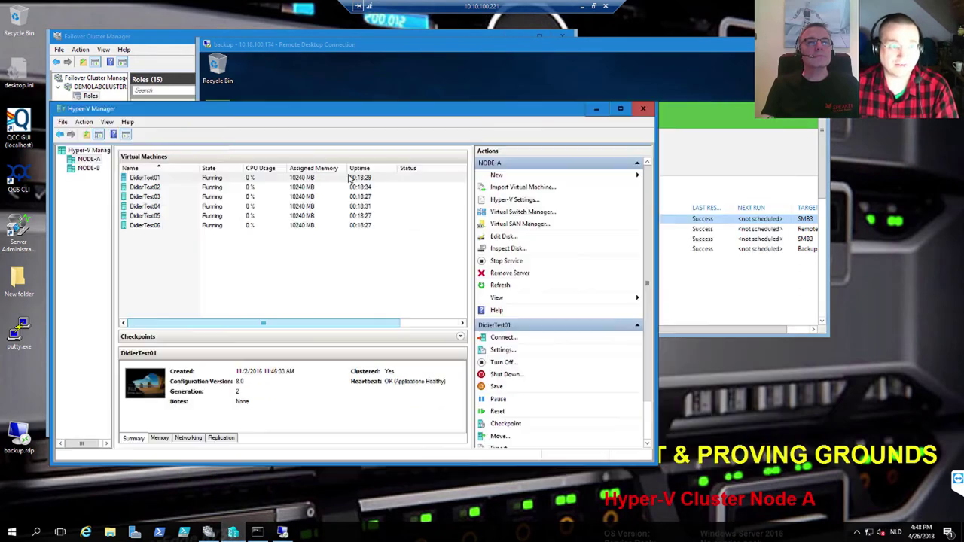
pyautogui.click(160, 339)
pyautogui.click(153, 178)
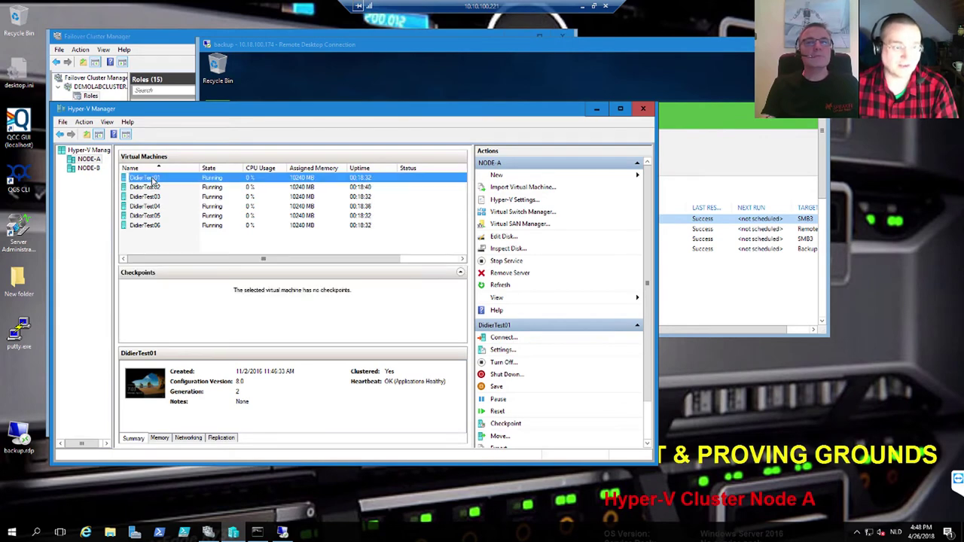
pyautogui.click(153, 179)
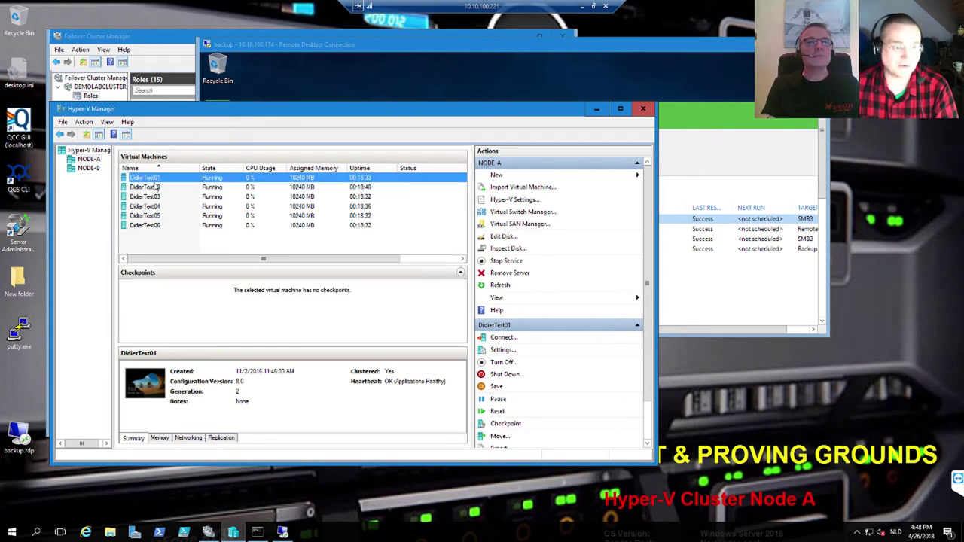
# Start the BackupHyper-VClusterVMsToSMB3Share job in the backup console and open its progress details, enlarging the remote session window to show the log.
pyautogui.click(734, 111)
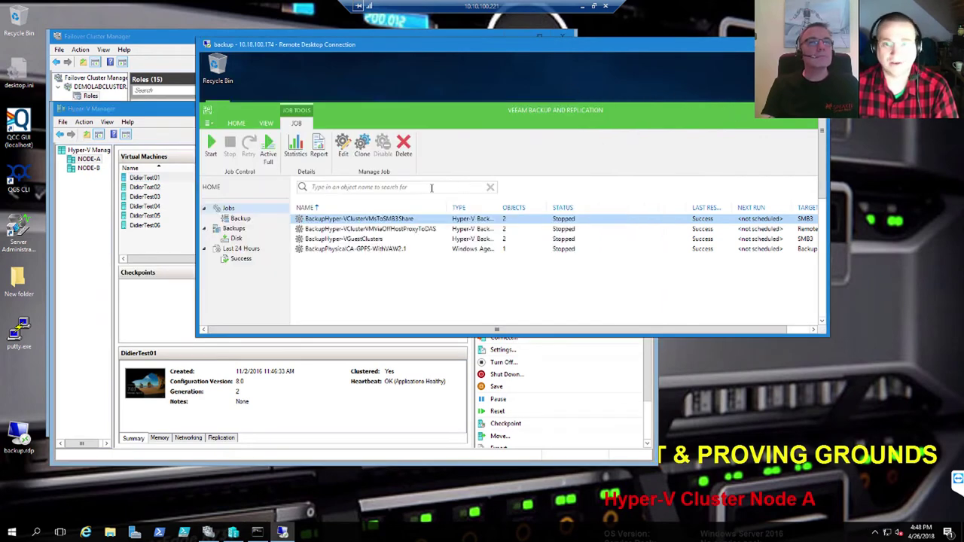
pyautogui.rightClick(369, 218)
pyautogui.click(386, 223)
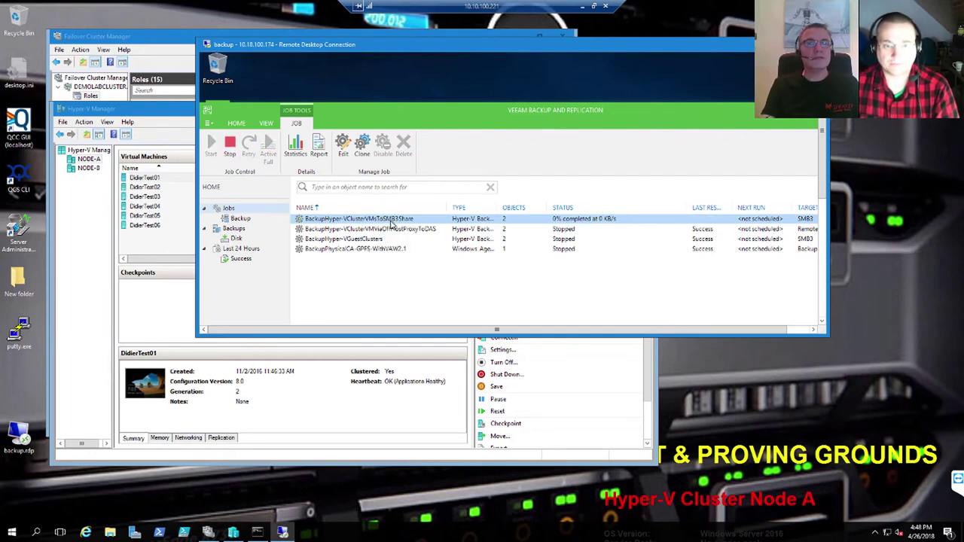
pyautogui.doubleClick(391, 220)
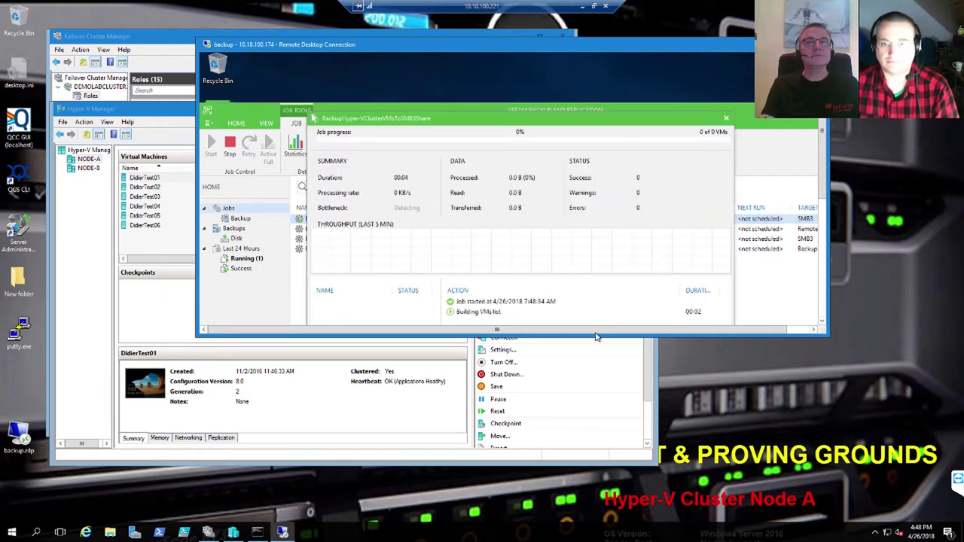
pyautogui.moveTo(598, 336); pyautogui.dragTo(601, 473)
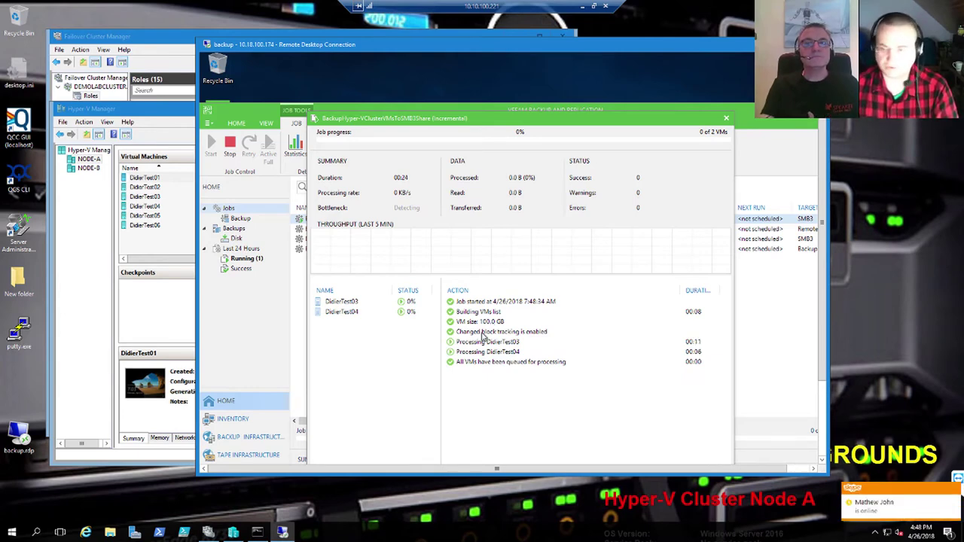
# Examine the processing actions of DidierTest03 and DidierTest04 in the running backup job, dismissing the chat notification.
pyautogui.click(359, 302)
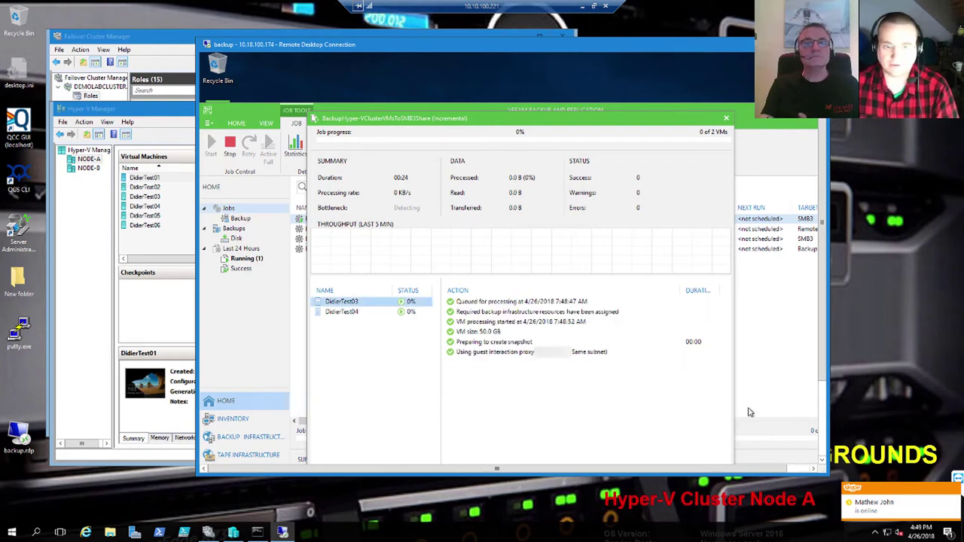
pyautogui.click(954, 490)
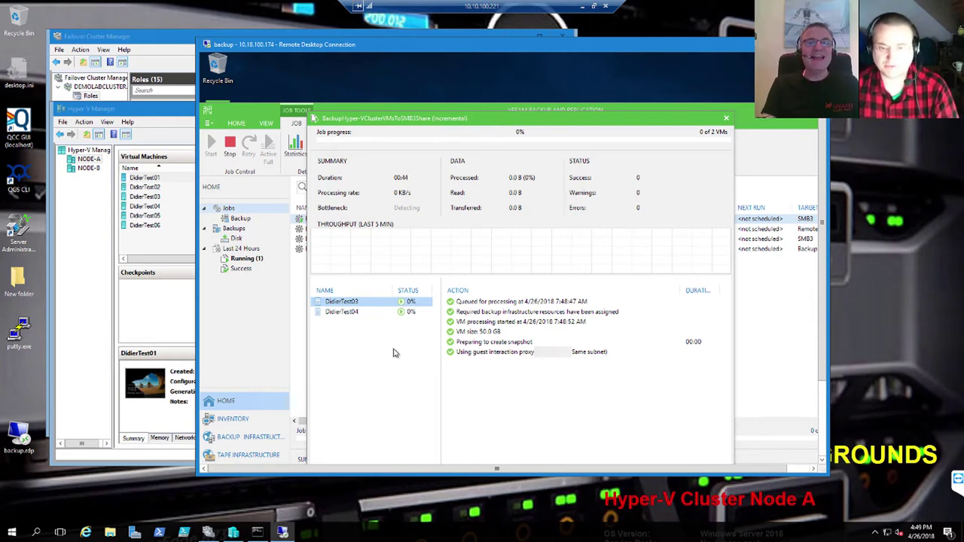
pyautogui.click(342, 312)
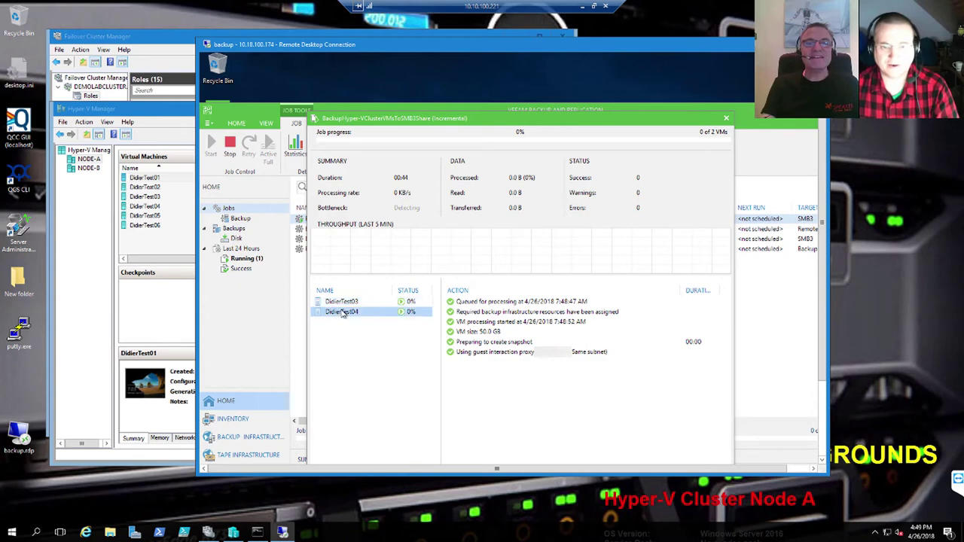
pyautogui.click(346, 302)
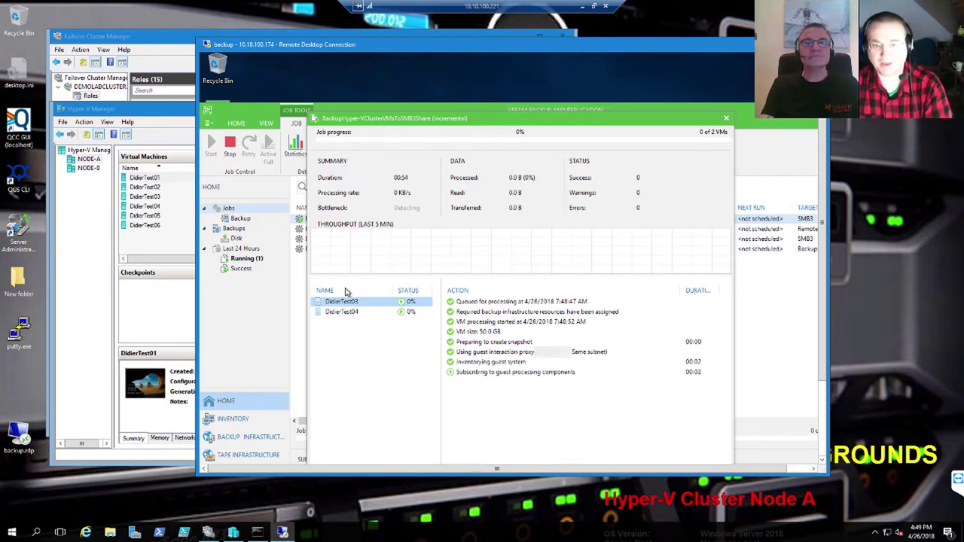
# Switch to Hyper-V Manager and inspect the checkpoint created for DidierTest03.
pyautogui.click(149, 198)
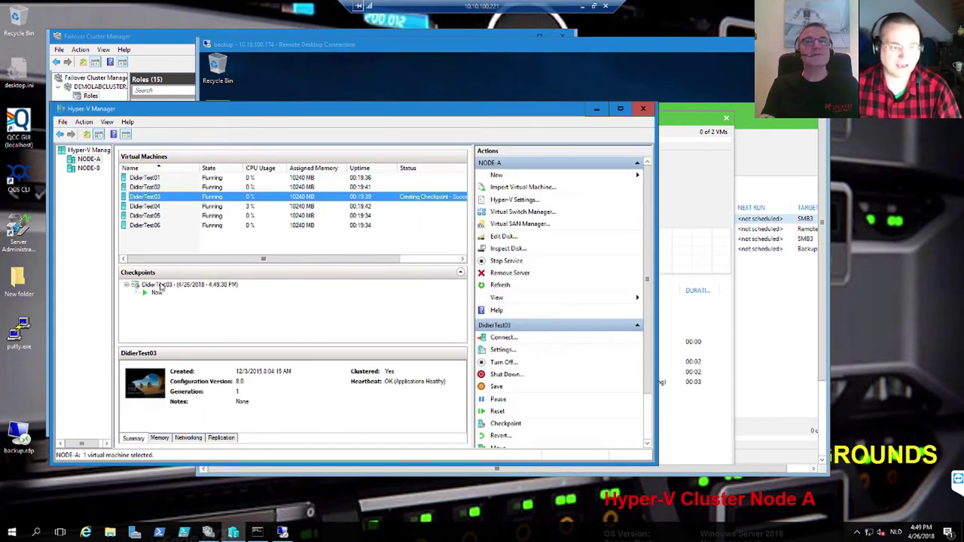
pyautogui.click(160, 284)
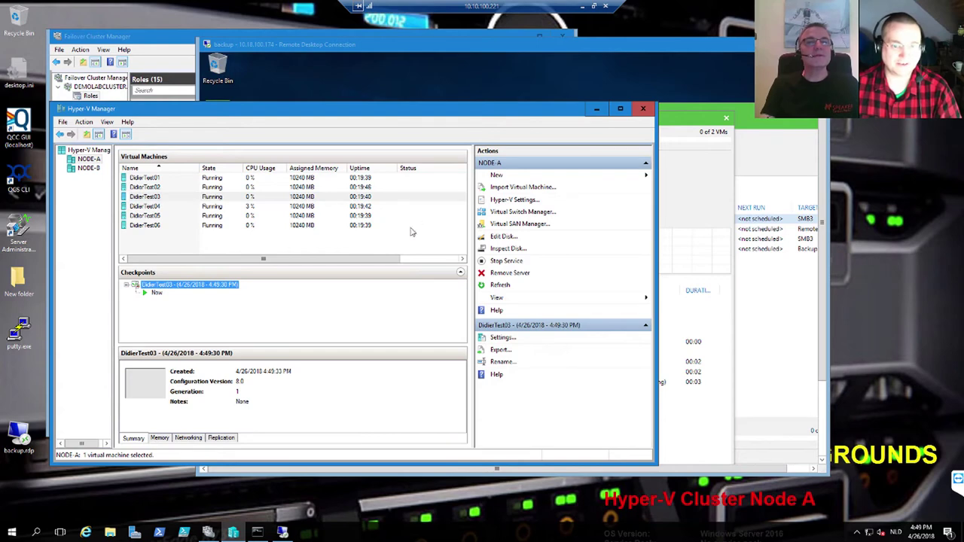
# Return to the backup job progress and compare the checkpoint and storage actions of DidierTest03 and DidierTest04.
pyautogui.click(713, 384)
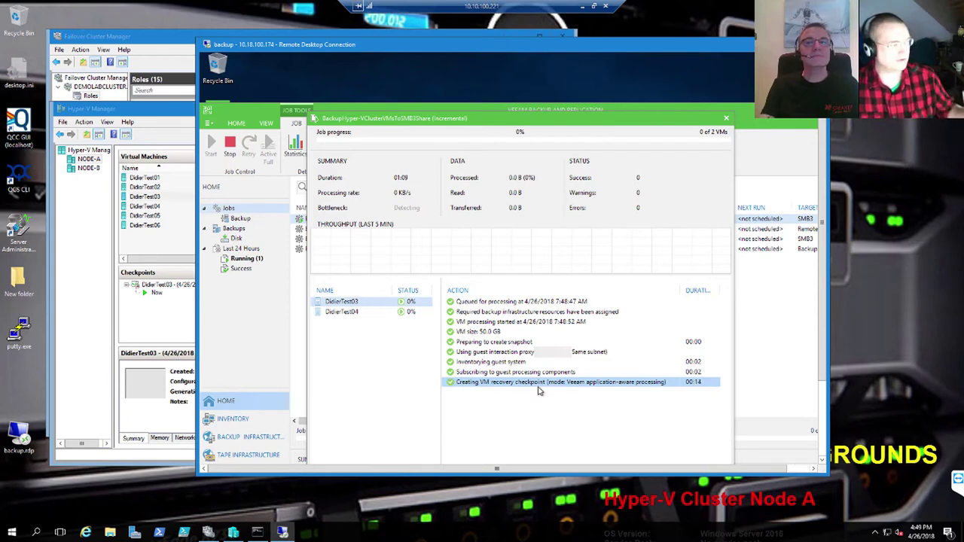
pyautogui.click(339, 312)
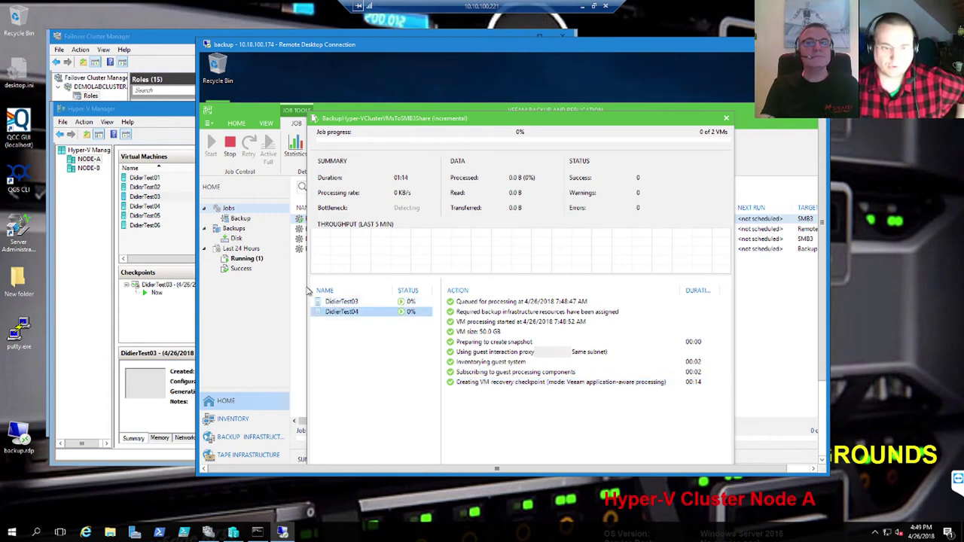
pyautogui.click(351, 303)
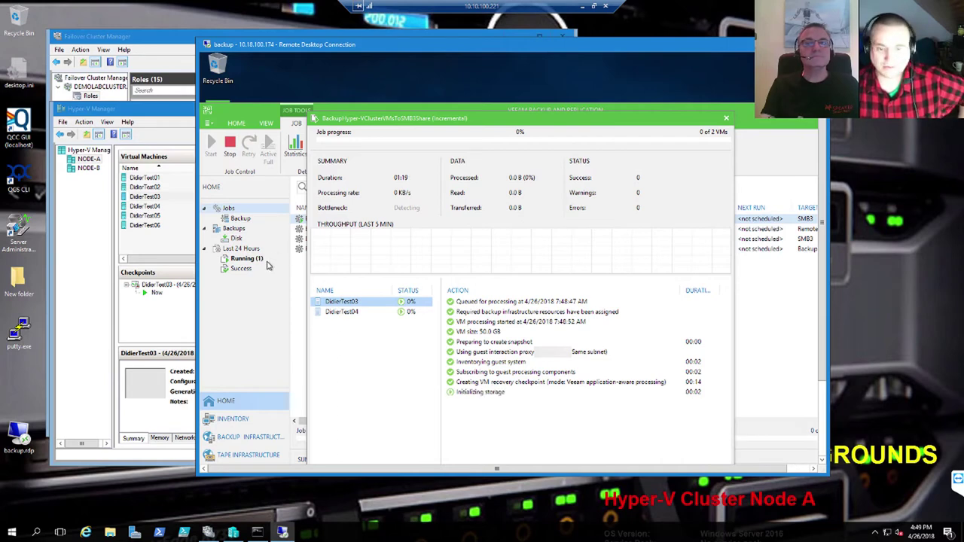
pyautogui.click(488, 393)
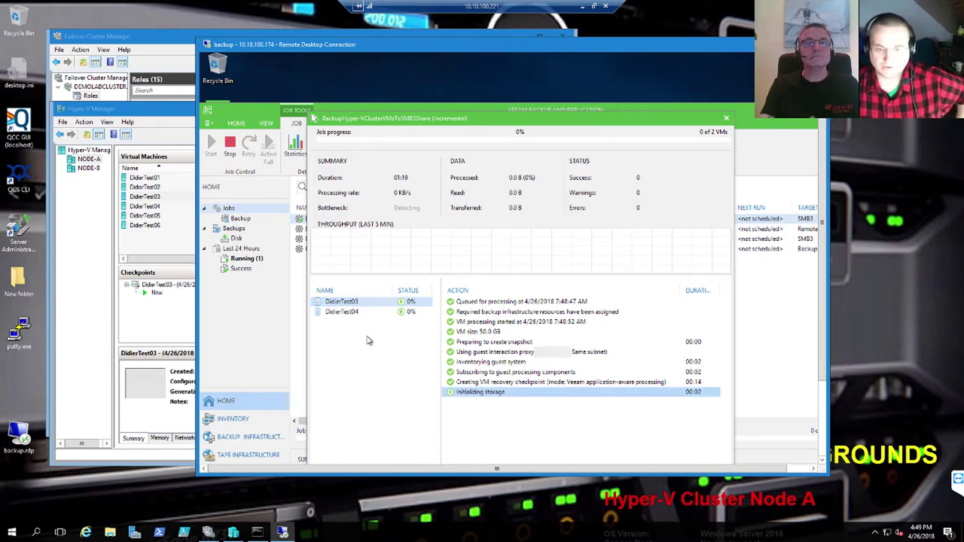
# Check DidierTest03's recovery checkpoint and its current running state in Hyper-V Manager.
pyautogui.click(161, 284)
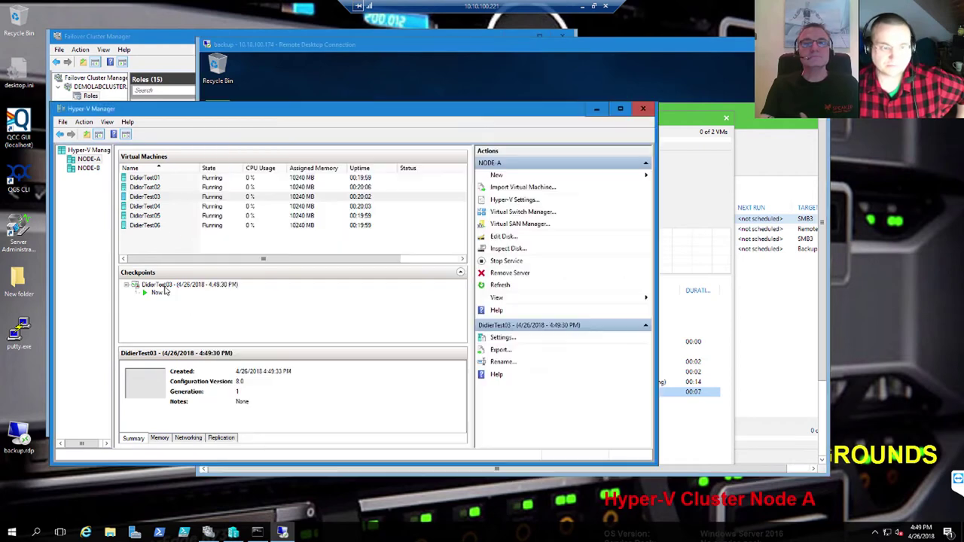
pyautogui.click(172, 287)
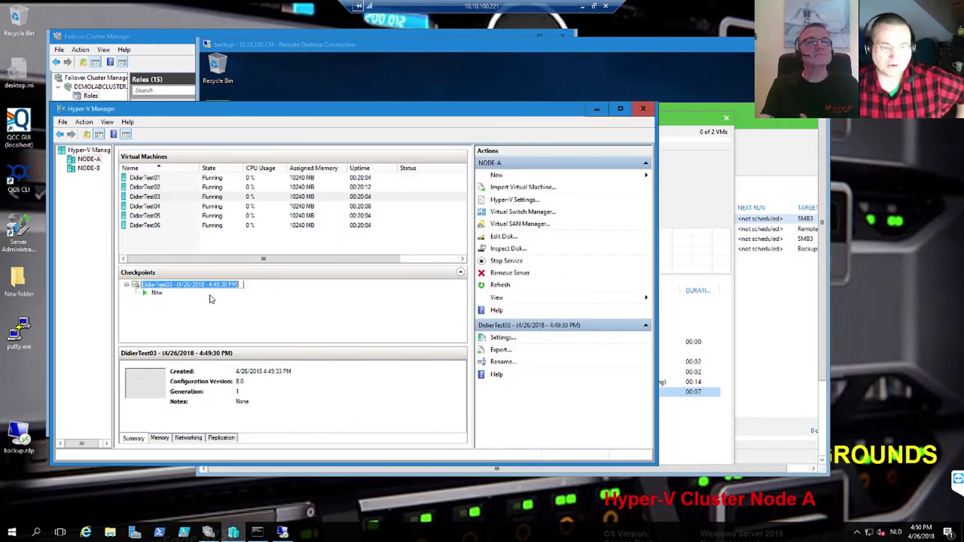
pyautogui.click(191, 294)
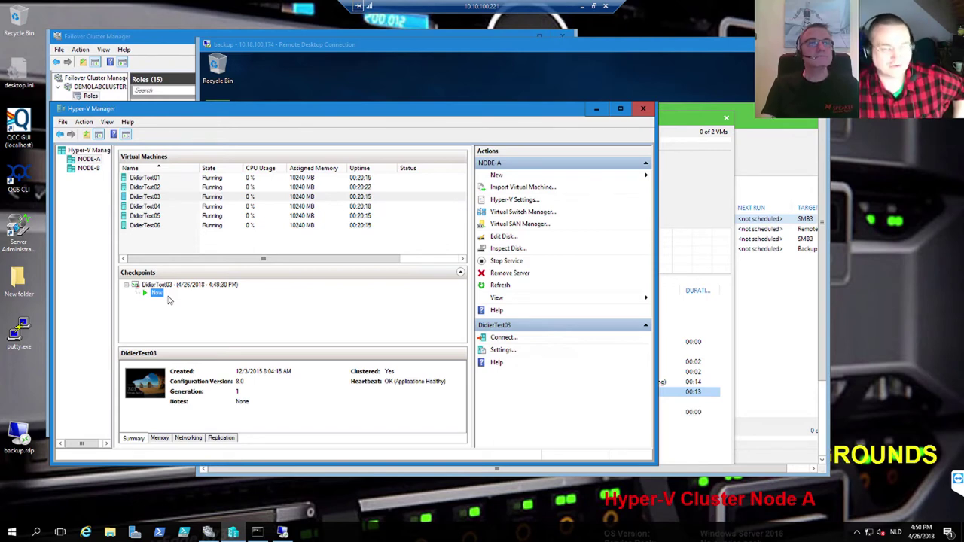
# Return to the job progress and examine DidierTest04's log, including its source proxy and configuration saving entries.
pyautogui.click(723, 305)
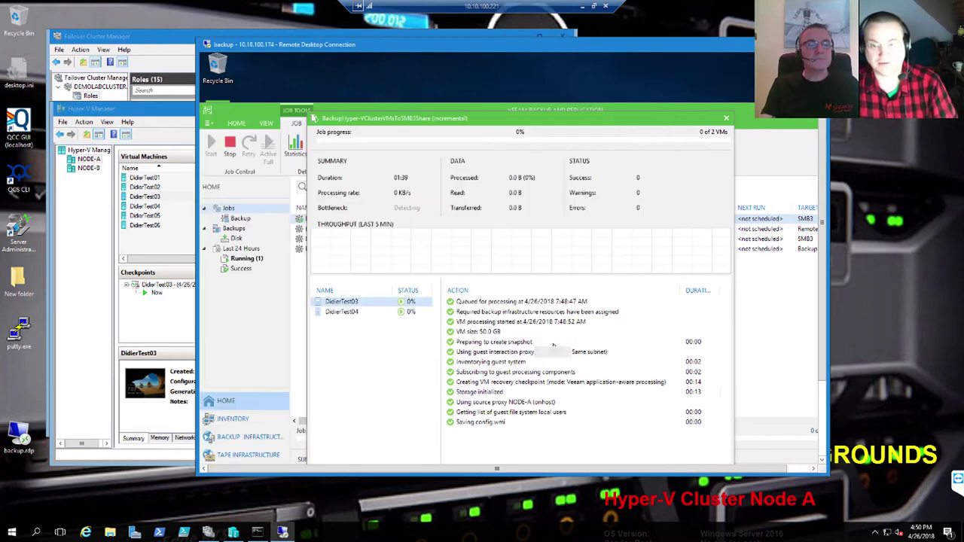
pyautogui.click(388, 311)
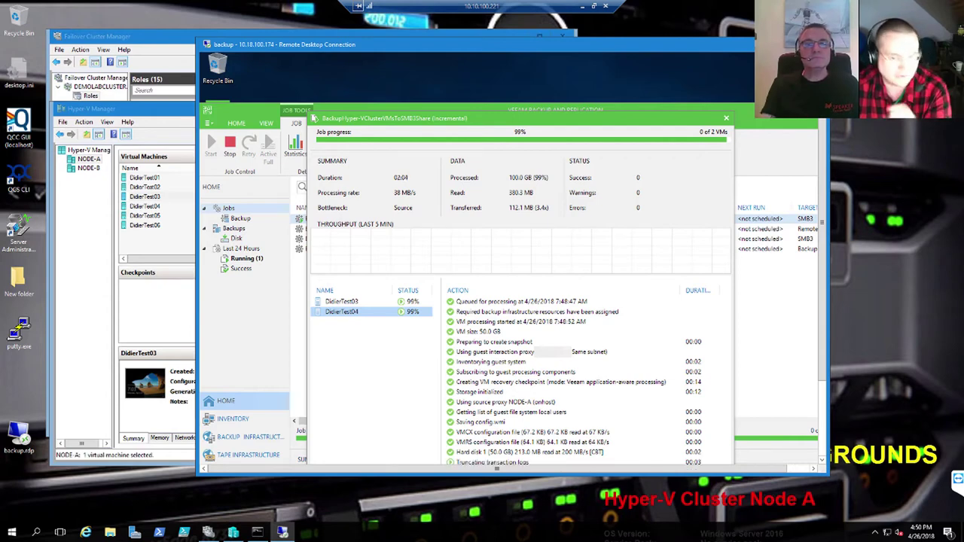
pyautogui.click(591, 405)
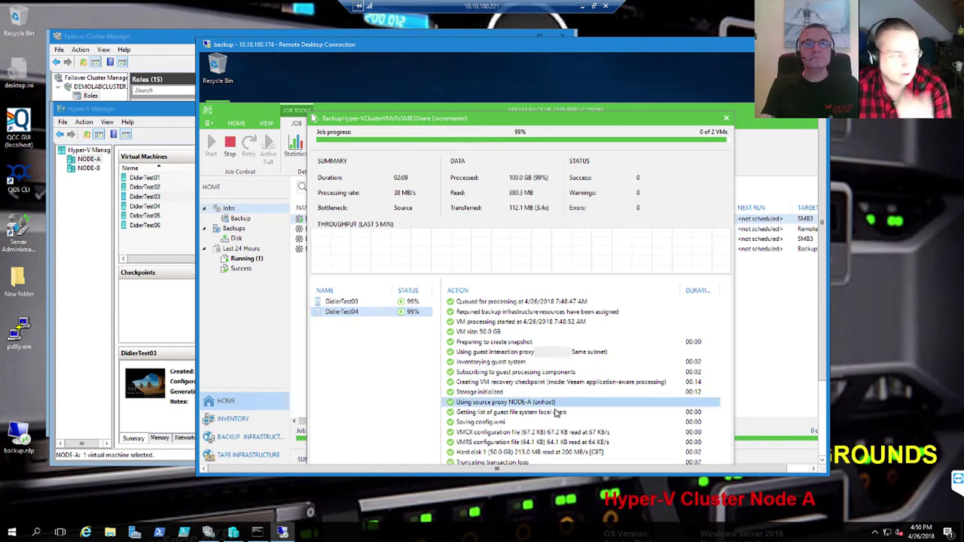
pyautogui.click(505, 422)
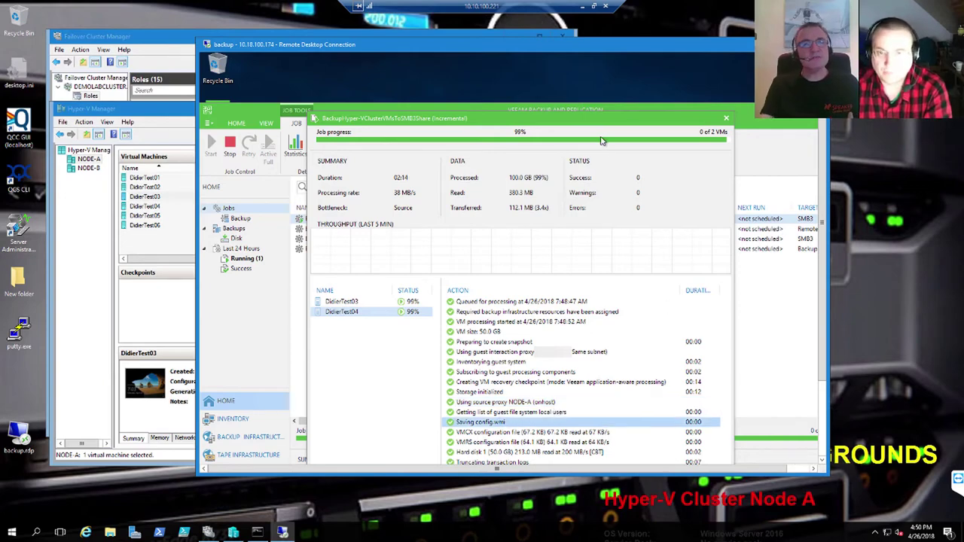
# Reposition the job progress window and review the end of DidierTest04's log, including the source, proxy, network and target load entry.
pyautogui.moveTo(556, 115); pyautogui.dragTo(545, 66)
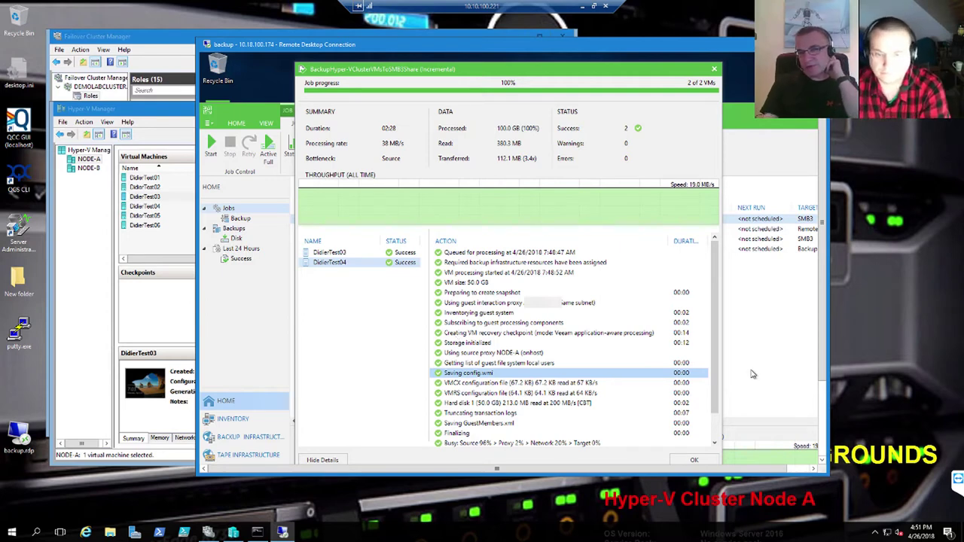
pyautogui.moveTo(717, 378); pyautogui.dragTo(723, 412)
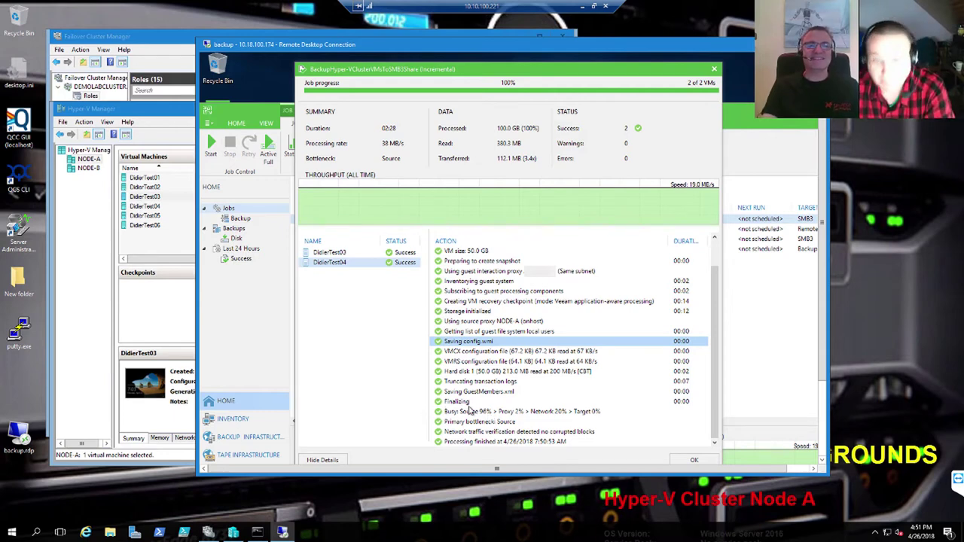
pyautogui.click(484, 413)
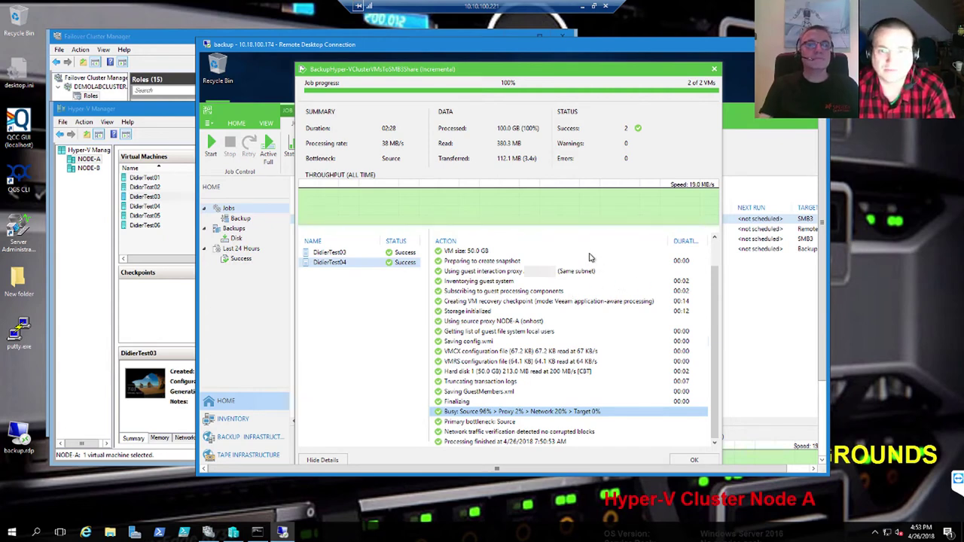
# Check DidierTest05 for checkpoints in Hyper-V Manager, returning to the job report.
pyautogui.click(141, 218)
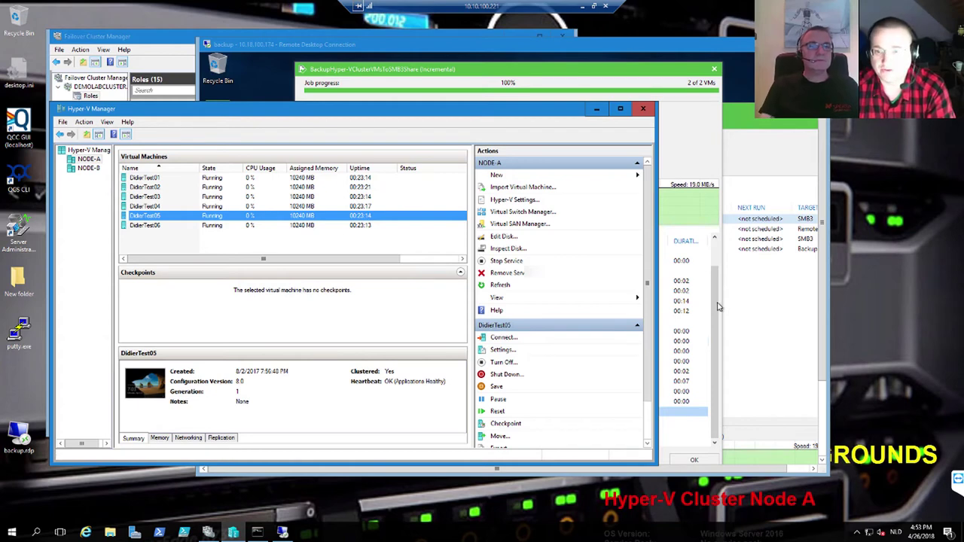
pyautogui.click(717, 306)
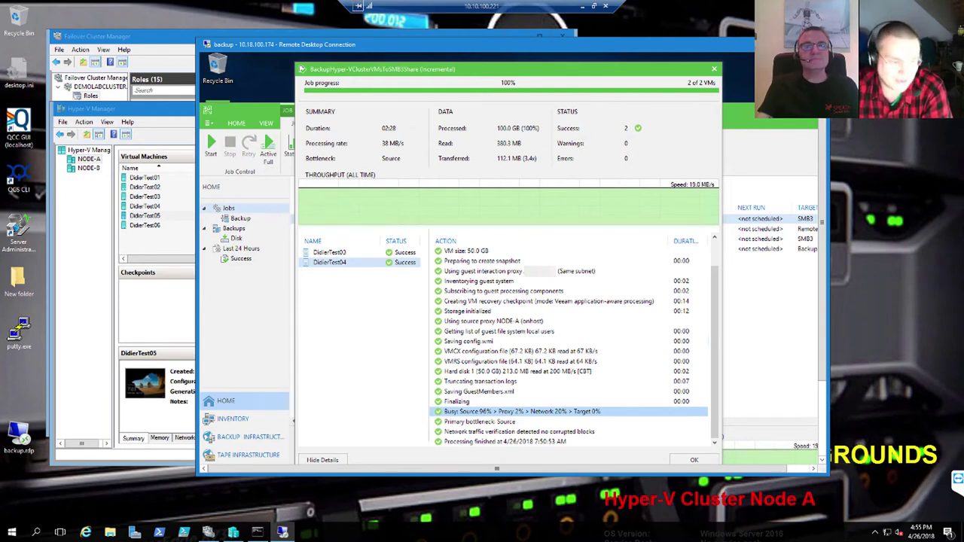
# Open File Explorer and browse to the contents of Local Disk (C:).
pyautogui.click(120, 533)
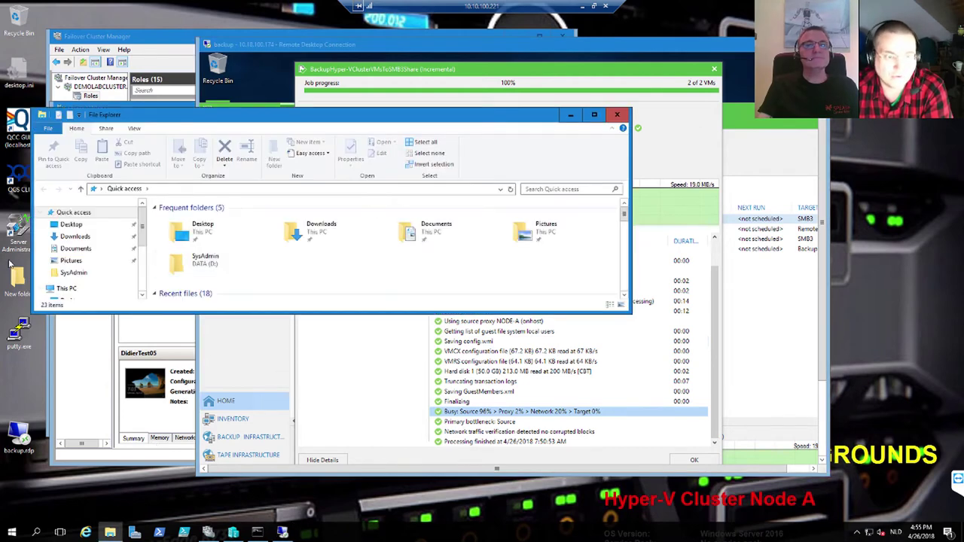
pyautogui.click(142, 296)
pyautogui.click(142, 297)
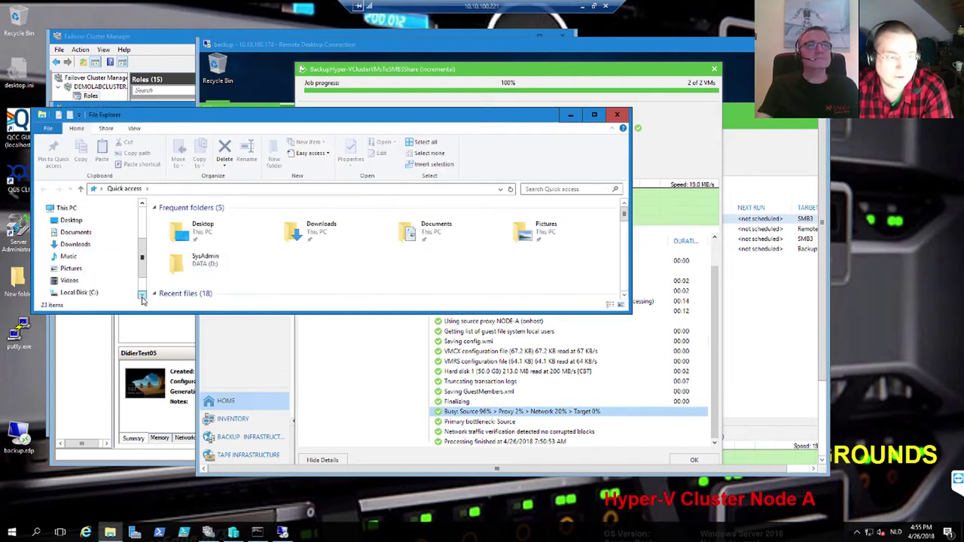
pyautogui.click(79, 243)
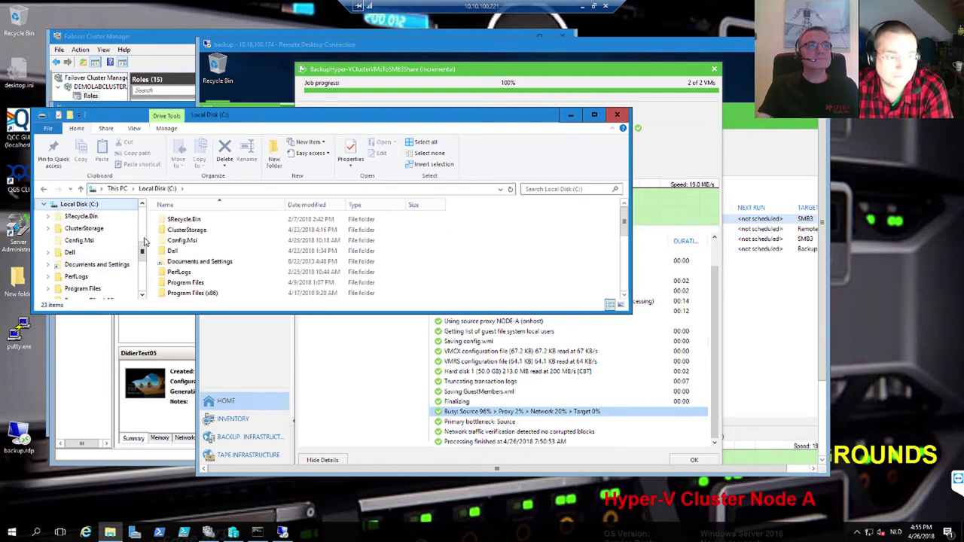
# Browse to ClusterStorage\Volume1\DidierTest01\Virtual Hard Disks and examine the virtual disk's accompanying MRT and RCT files.
pyautogui.doubleClick(186, 230)
pyautogui.doubleClick(179, 241)
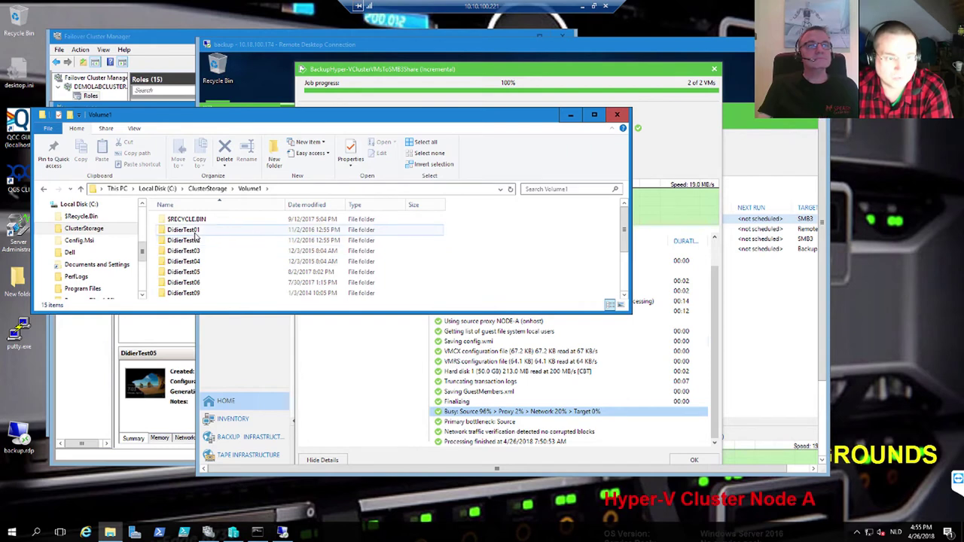
pyautogui.doubleClick(187, 230)
pyautogui.click(193, 231)
pyautogui.doubleClick(194, 231)
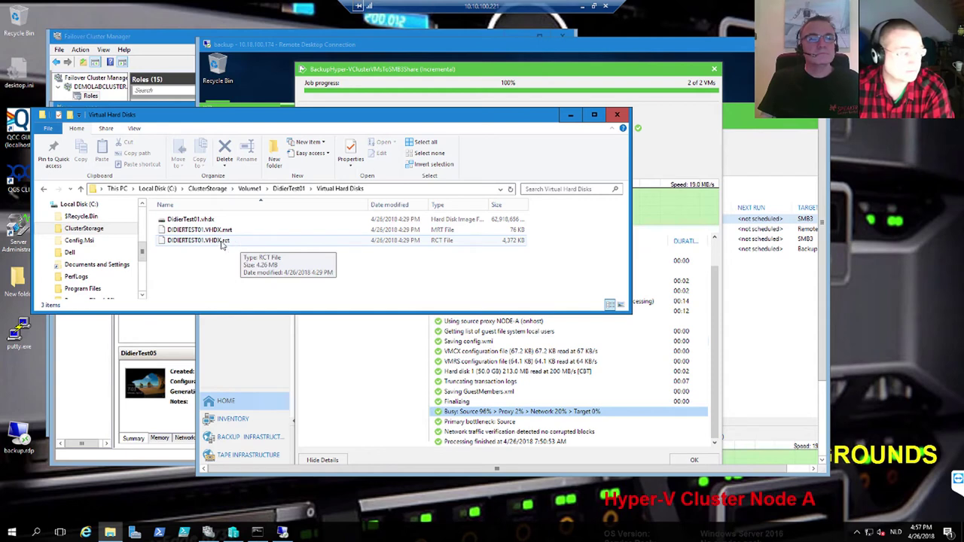
# Leave the finished SMB3 job report and start the BackupHyper-VClusterVMViaOffHostProxyToDAS job with its progress details open.
pyautogui.click(507, 383)
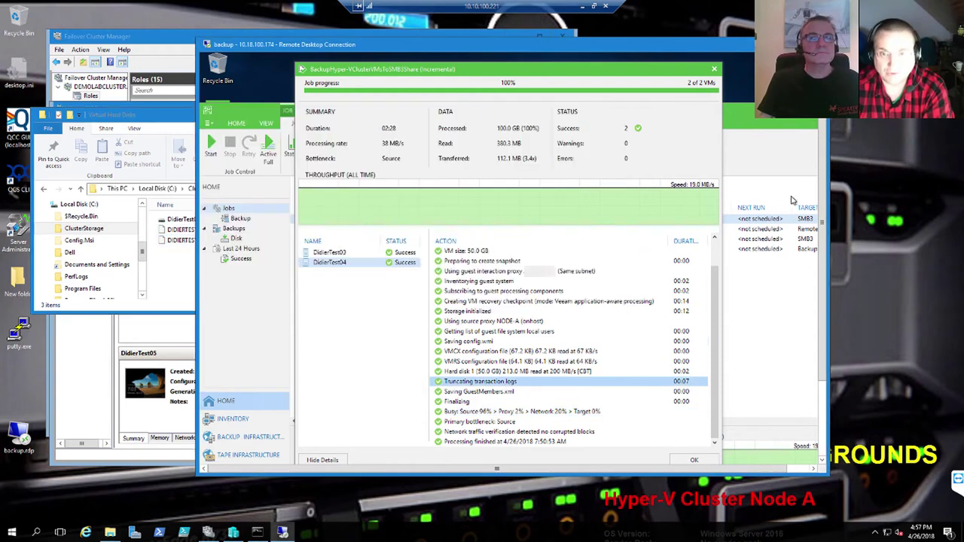
pyautogui.click(714, 70)
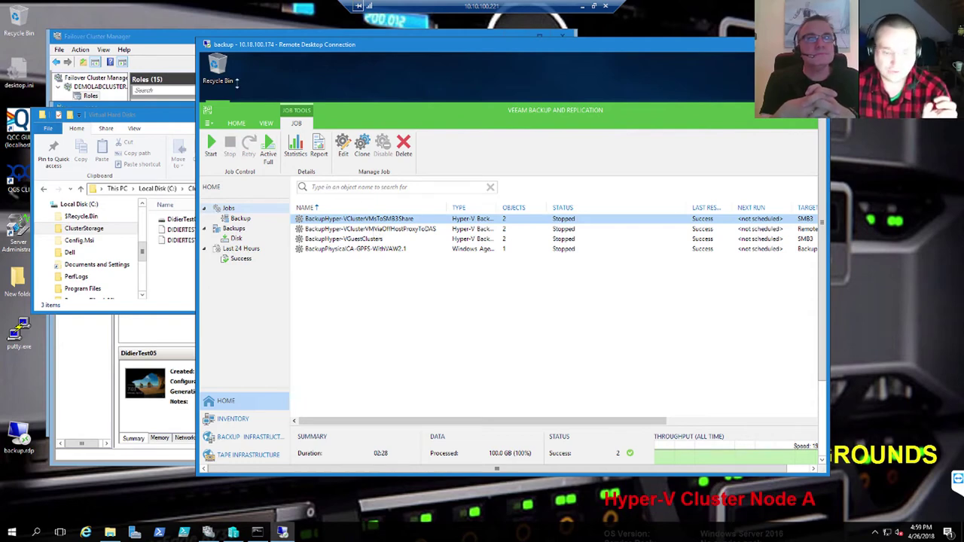
pyautogui.click(356, 228)
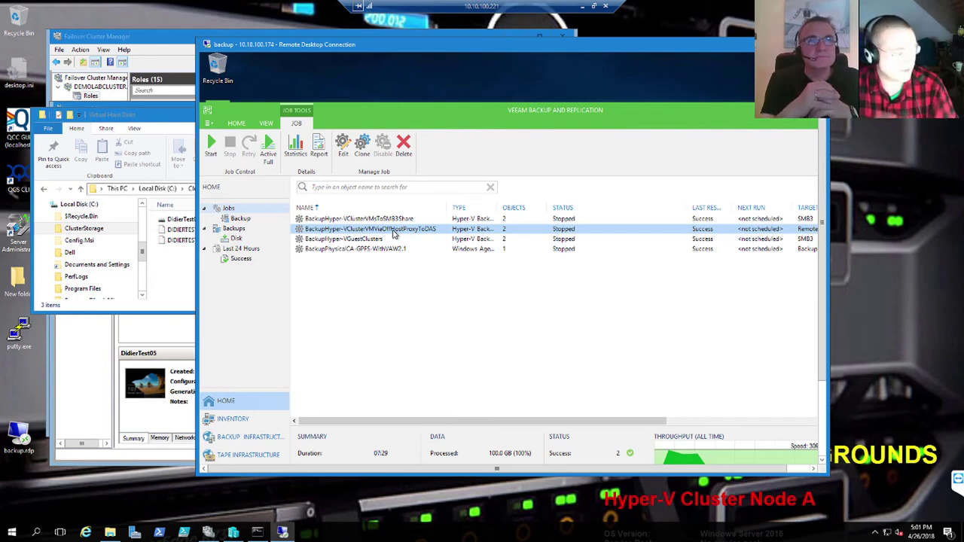
pyautogui.rightClick(392, 234)
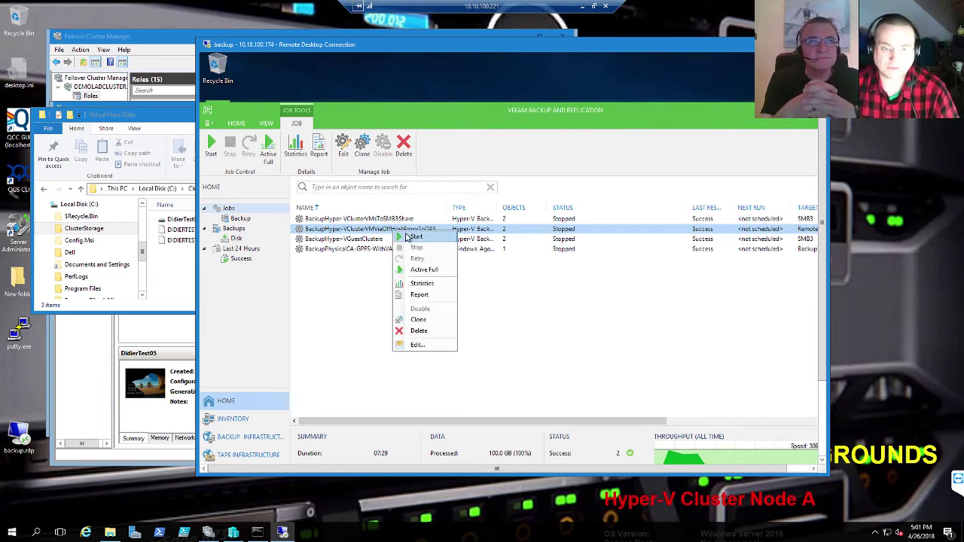
pyautogui.press('Escape')
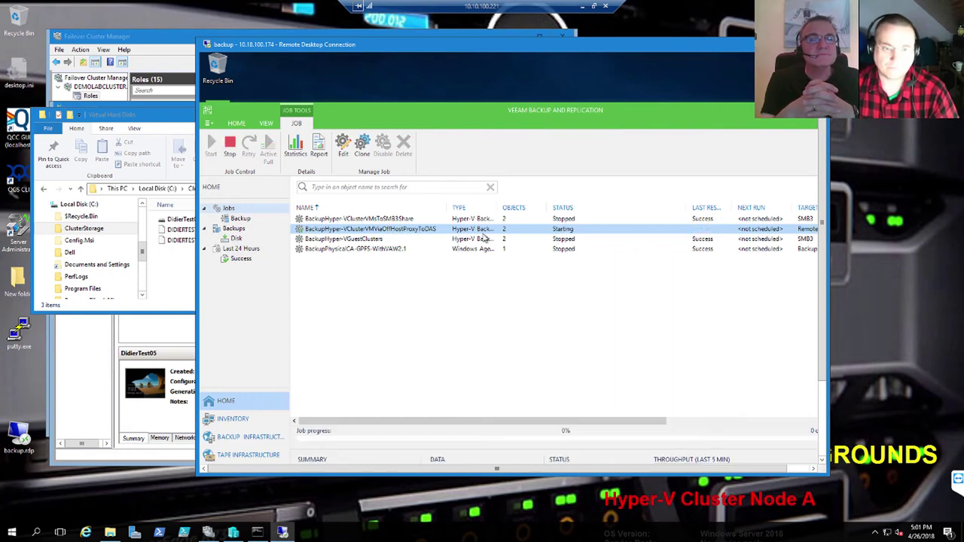
pyautogui.doubleClick(474, 233)
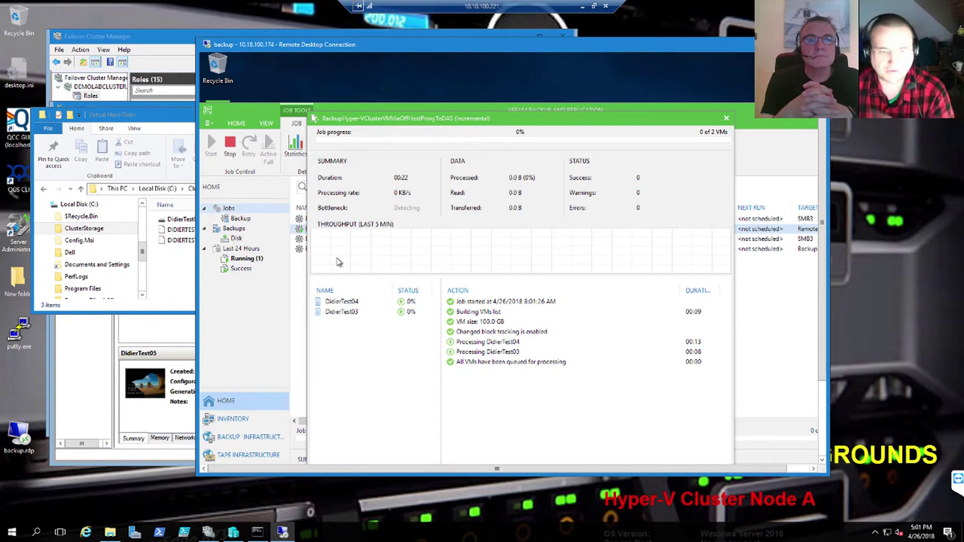
# Check DidierTest04 on NODE-A for checkpoints in Hyper-V Manager.
pyautogui.click(175, 336)
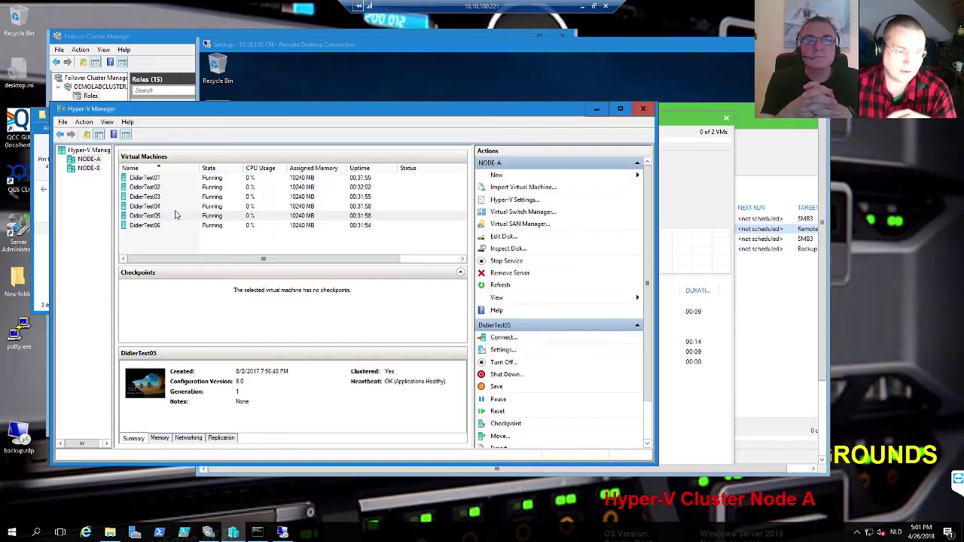
pyautogui.click(175, 207)
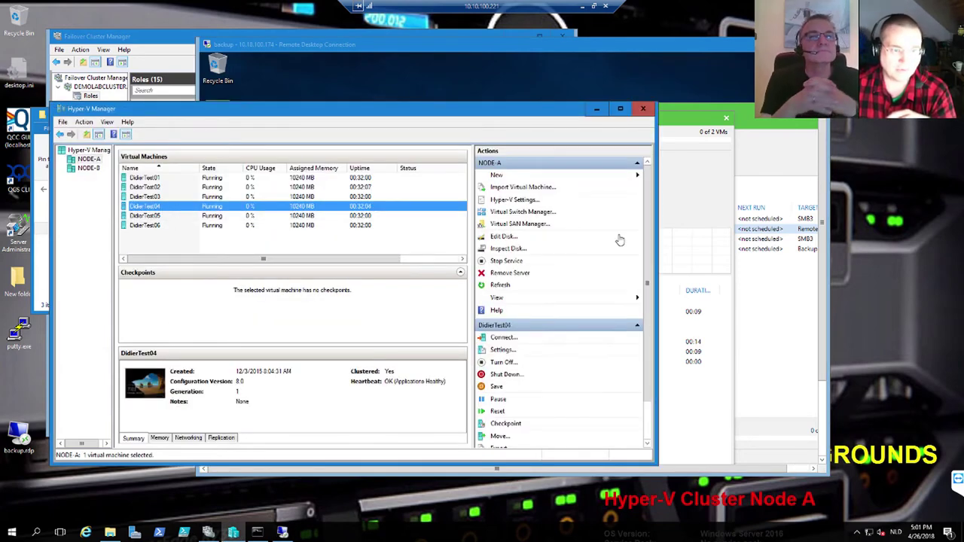
# Move the backup server's Remote Desktop window aside to expose Hyper-V Manager's VM list, and show DidierTest04's log in the job progress.
pyautogui.click(529, 49)
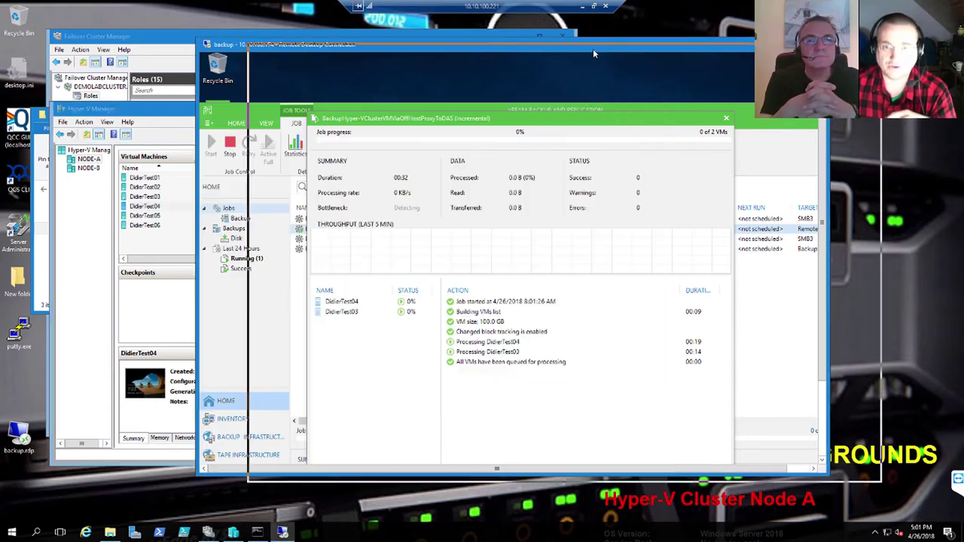
pyautogui.moveTo(592, 48); pyautogui.dragTo(666, 46)
pyautogui.click(425, 301)
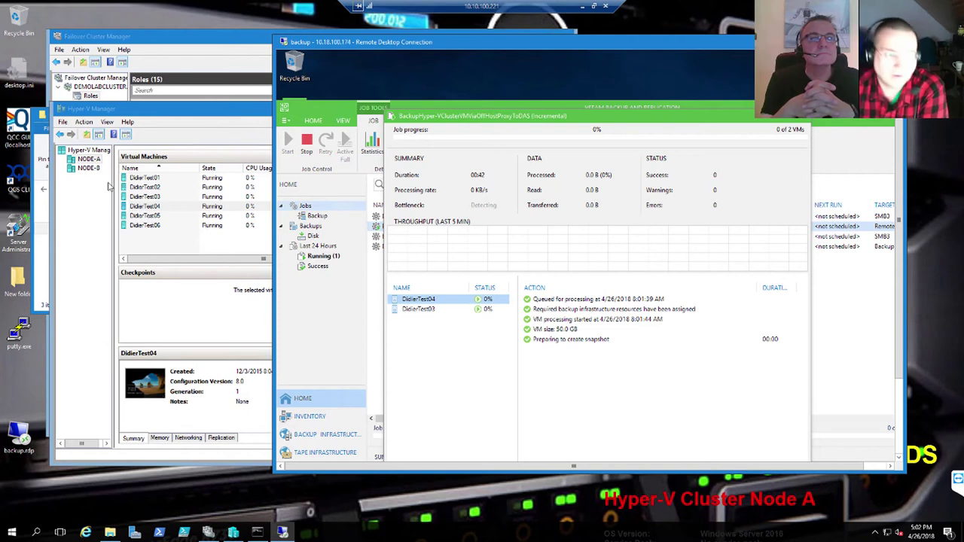
# Check DidierTest03 and DidierTest04 for checkpoints in Hyper-V Manager, returning to the job progress.
pyautogui.click(137, 197)
pyautogui.click(148, 205)
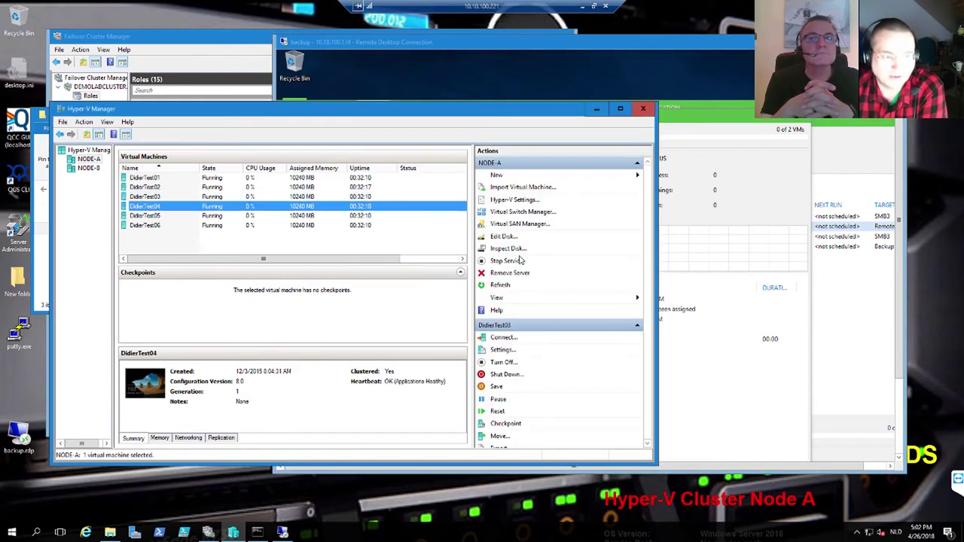
pyautogui.click(727, 362)
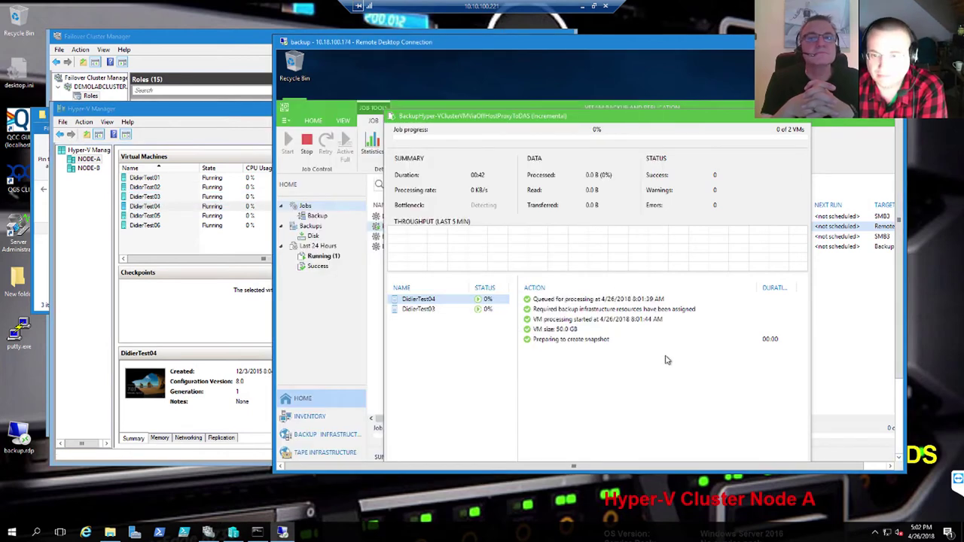
# Compare the running job's logs for DidierTest03 and DidierTest04, including which guest interaction proxy each VM uses.
pyautogui.click(485, 311)
pyautogui.click(543, 352)
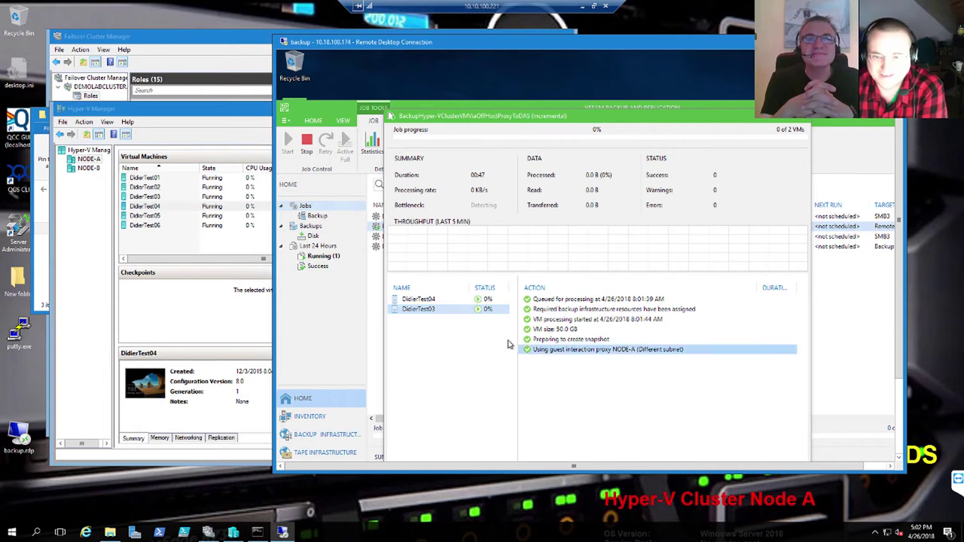
pyautogui.click(459, 302)
pyautogui.click(454, 309)
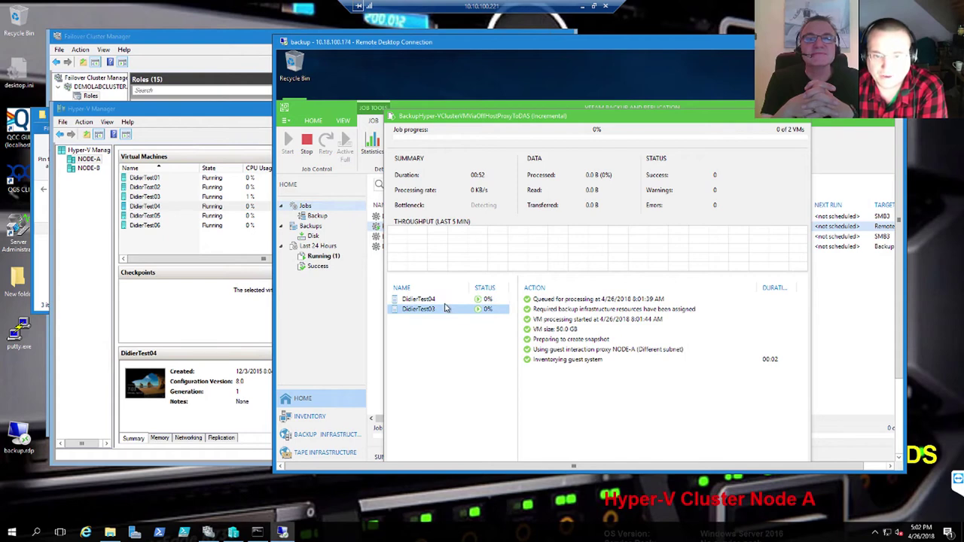
pyautogui.click(446, 302)
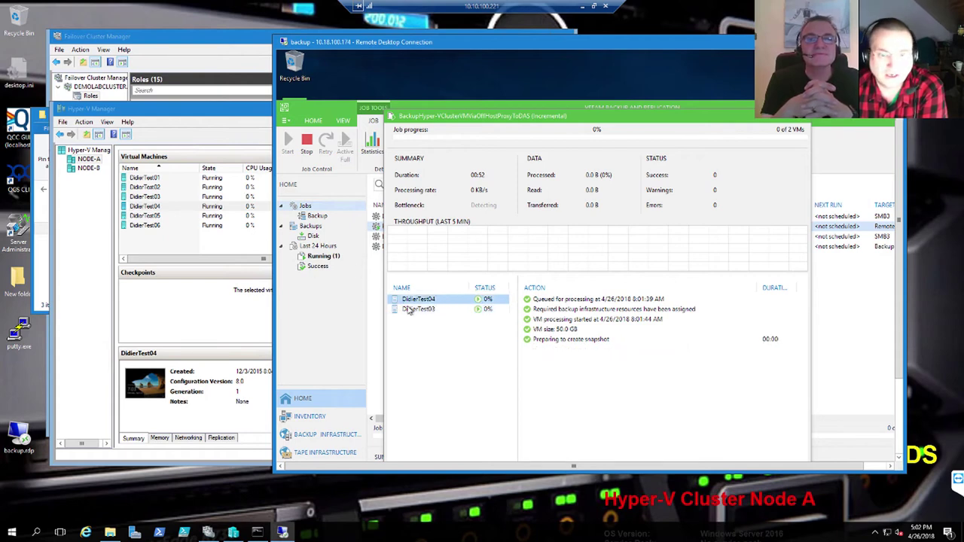
pyautogui.click(411, 309)
pyautogui.click(418, 301)
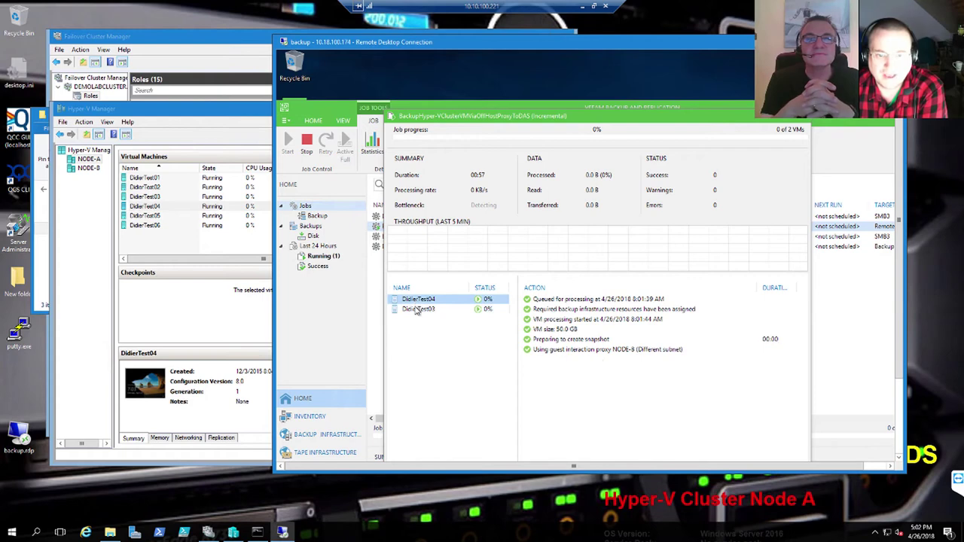
pyautogui.click(417, 310)
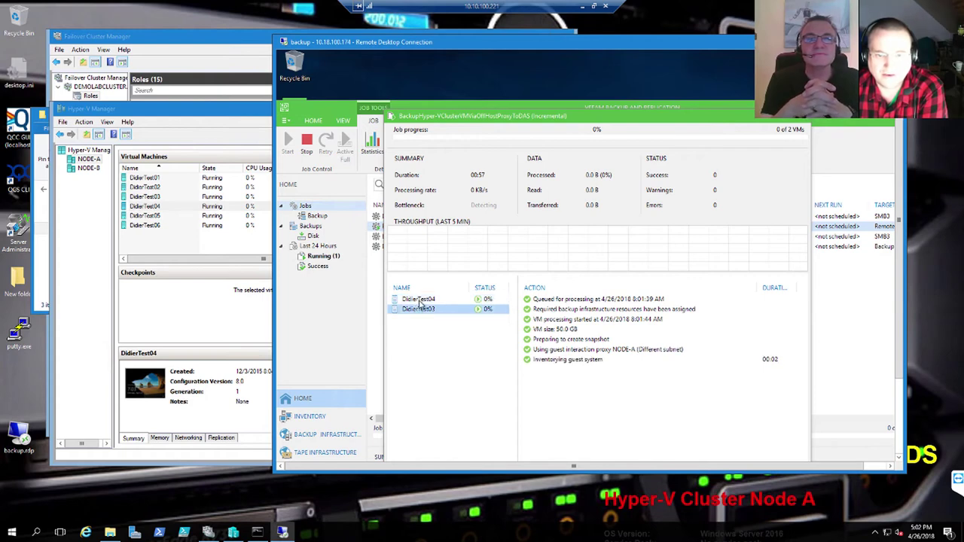
pyautogui.click(420, 301)
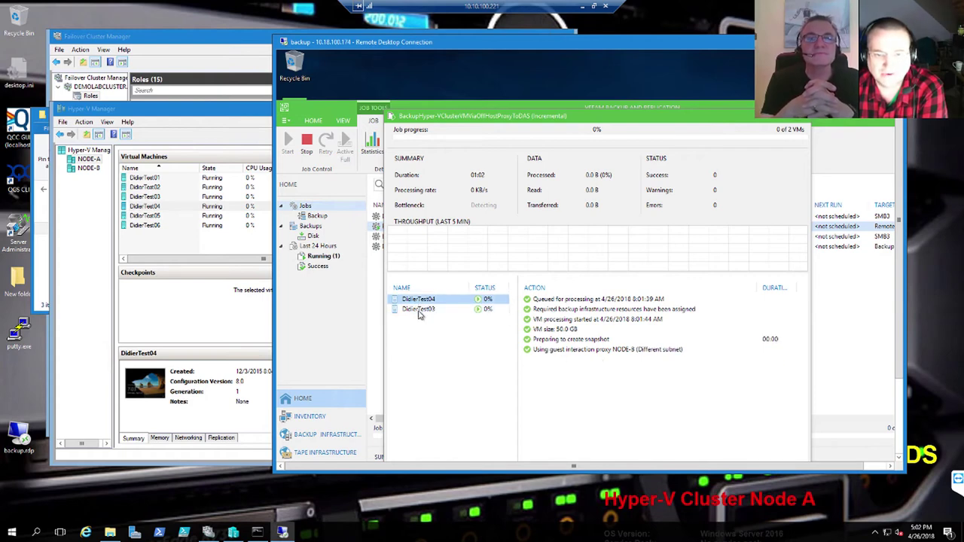
pyautogui.click(428, 311)
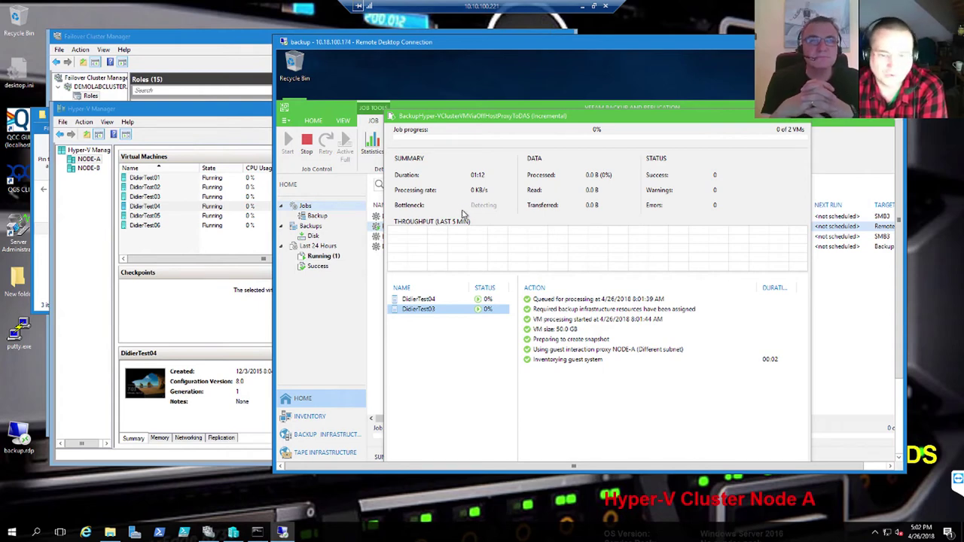
# Check DidierTest04's guest inventory entry and DidierTest03's entry for subscribing to guest processing components.
pyautogui.click(418, 300)
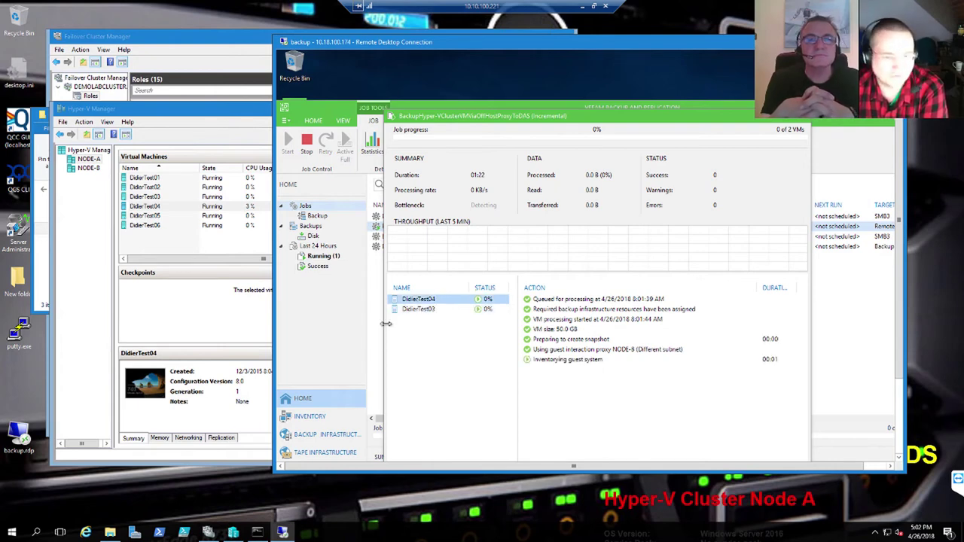
pyautogui.click(412, 312)
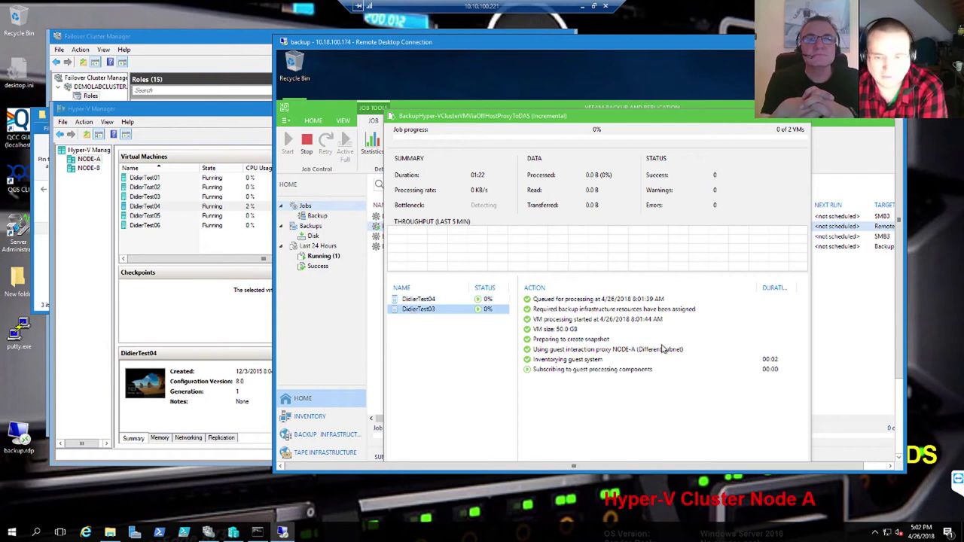
pyautogui.click(577, 373)
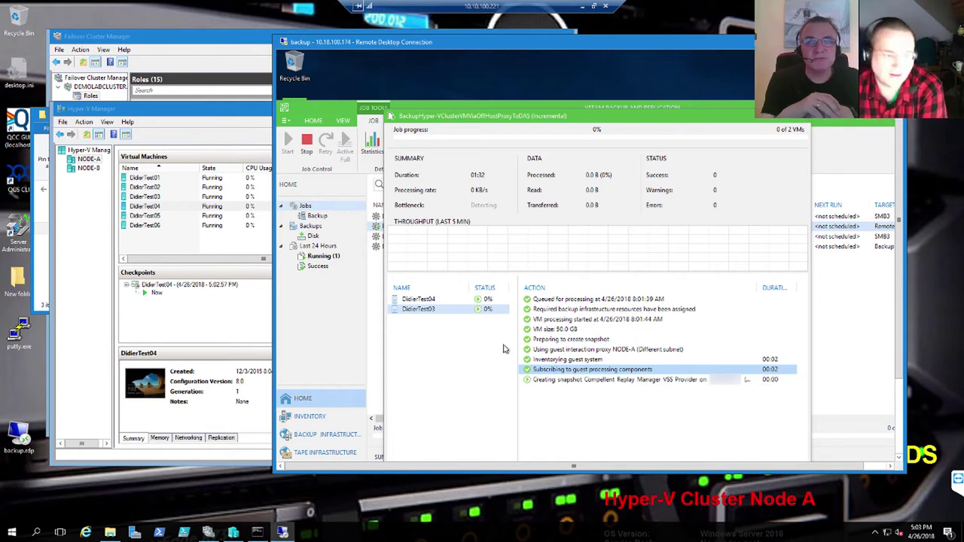
# Inspect DidierTest04's checkpoint in Hyper-V Manager and return to the job progress.
pyautogui.click(188, 290)
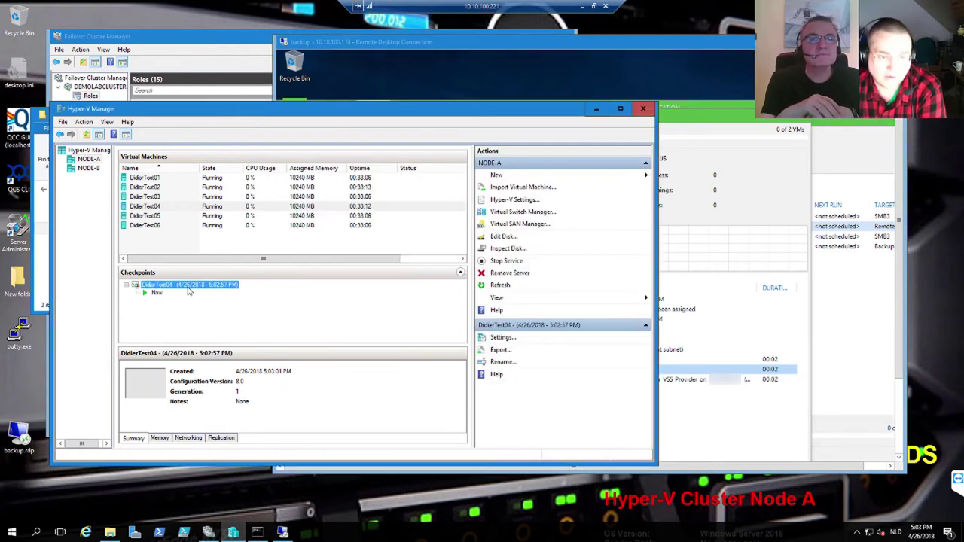
pyautogui.hotkey('alt', 'Tab')
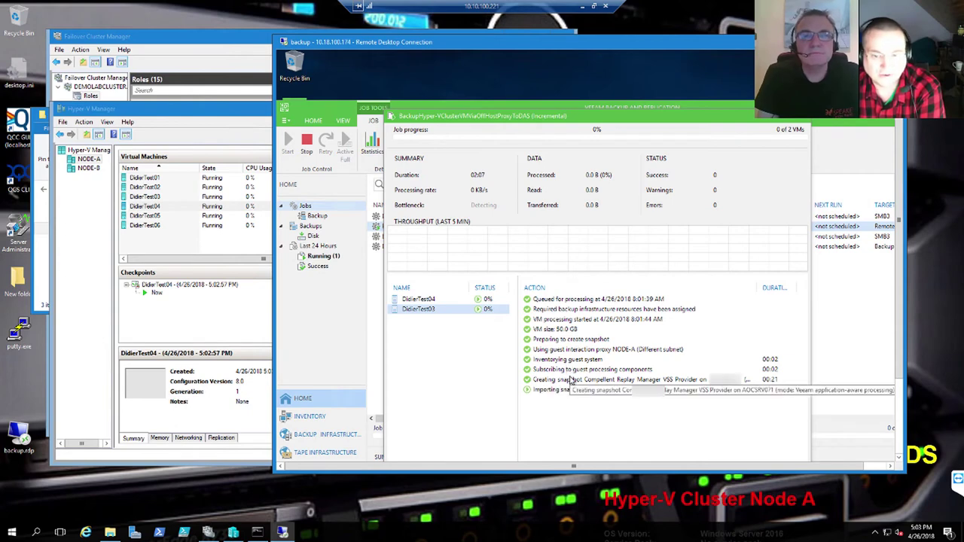
# Examine DidierTest03's log entries for creating the Compellent Replay Manager VSS snapshot and importing it on the off-host proxy.
pyautogui.click(599, 380)
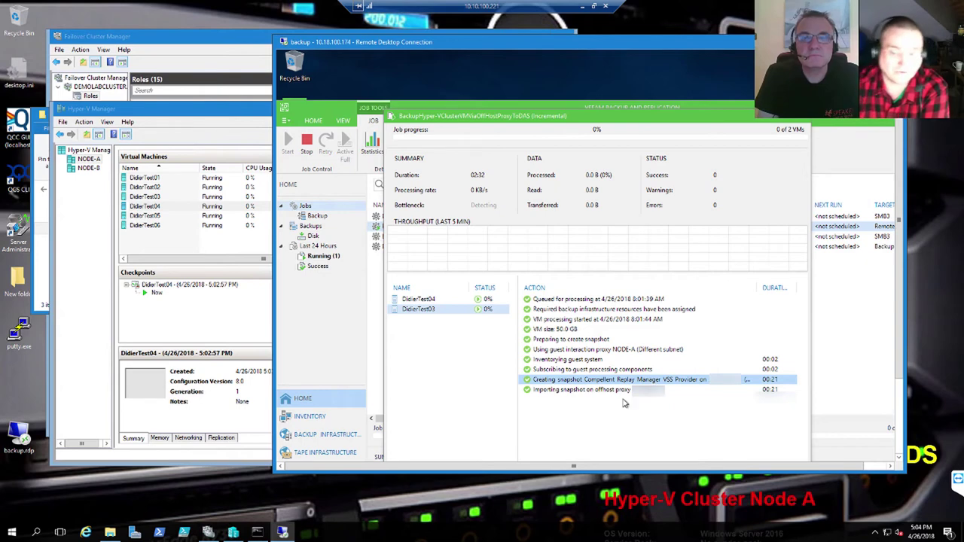
pyautogui.click(573, 391)
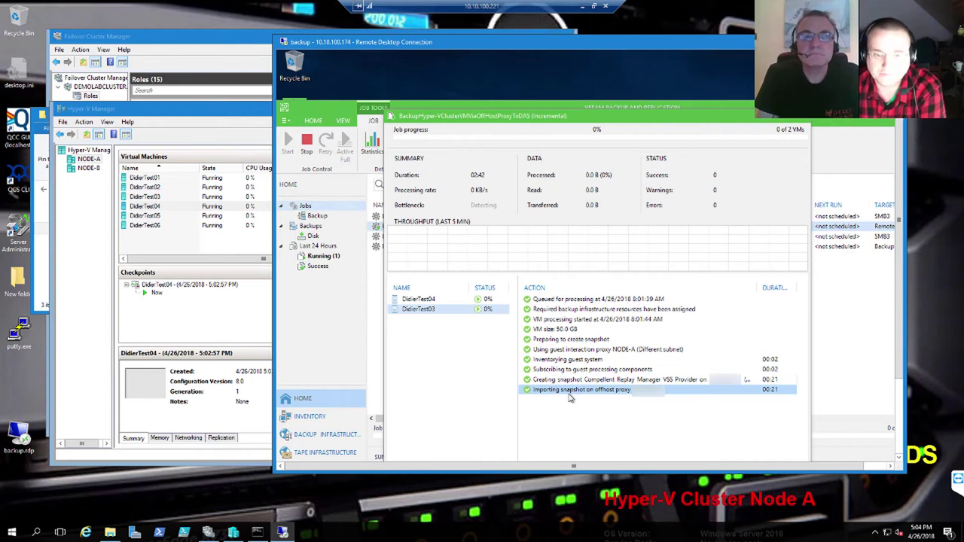
pyautogui.press('Up')
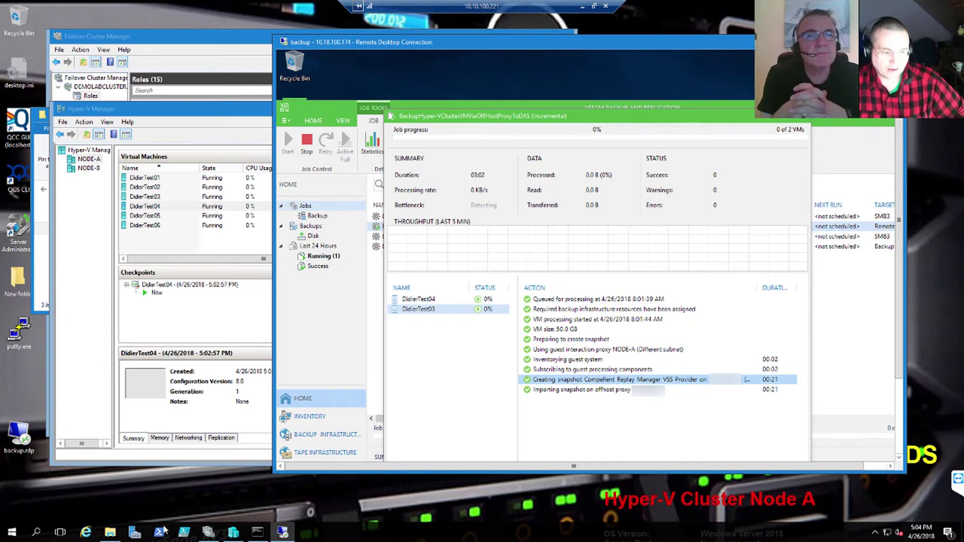
# Look inside the DidierTest03 and DidierTest04 folders on ClusterStorage\Volume1 in File Explorer, and review the volume's remaining folders.
pyautogui.click(110, 532)
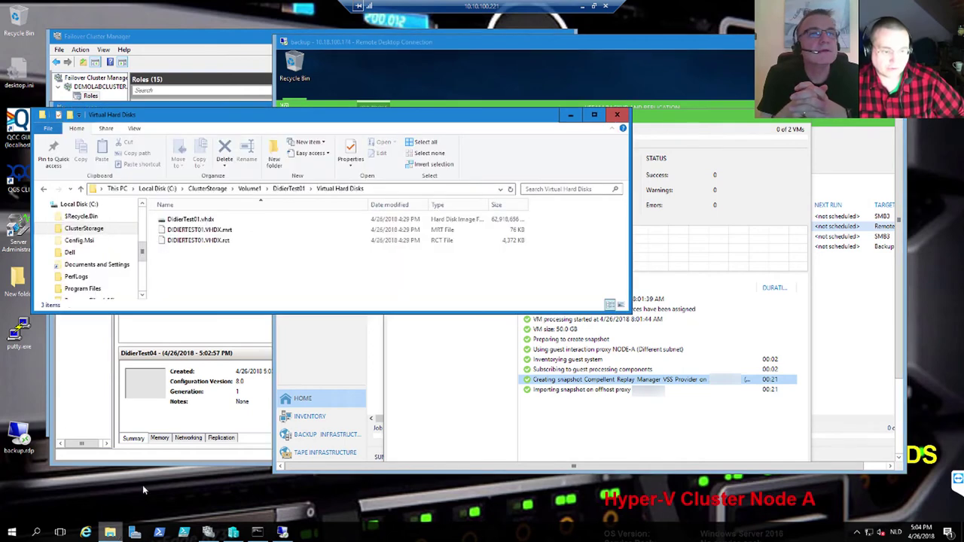
pyautogui.click(251, 189)
pyautogui.doubleClick(183, 251)
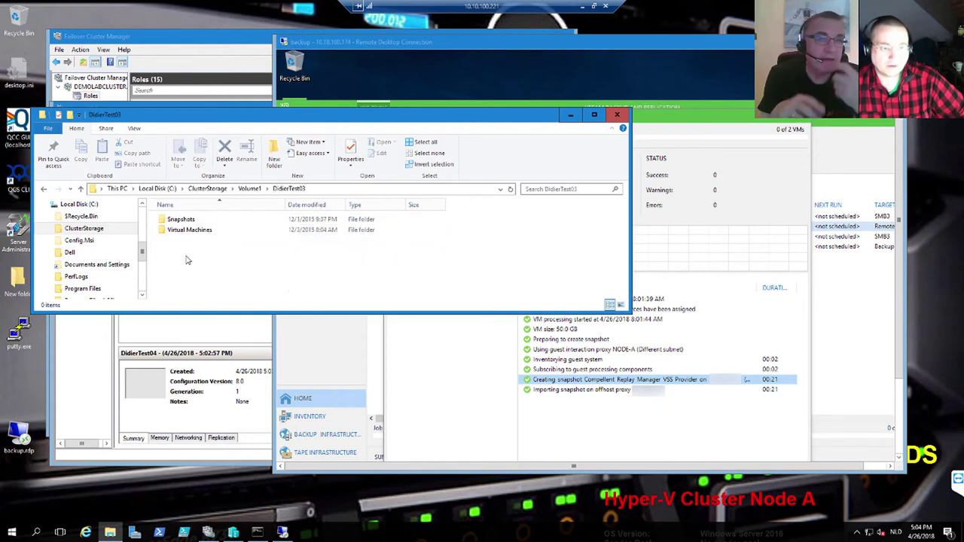
pyautogui.click(249, 189)
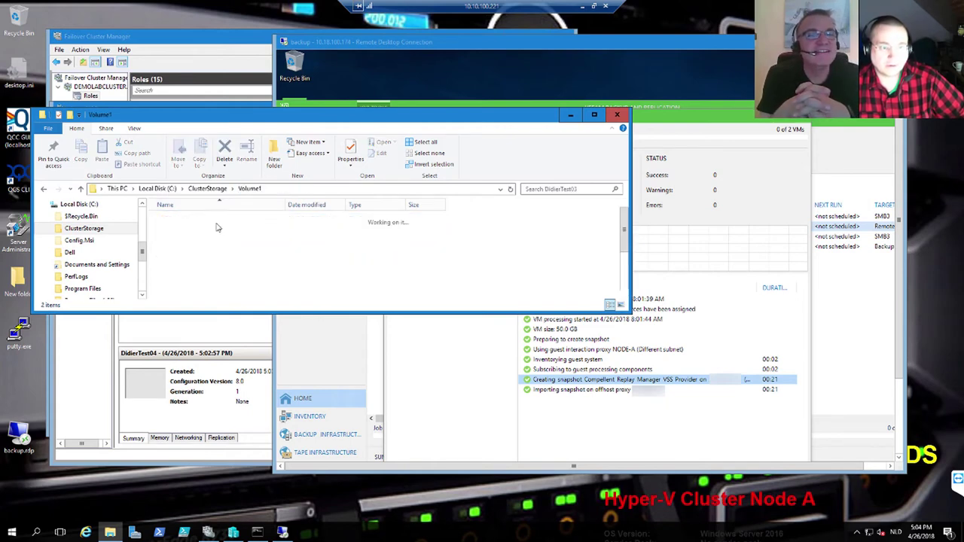
pyautogui.doubleClick(184, 262)
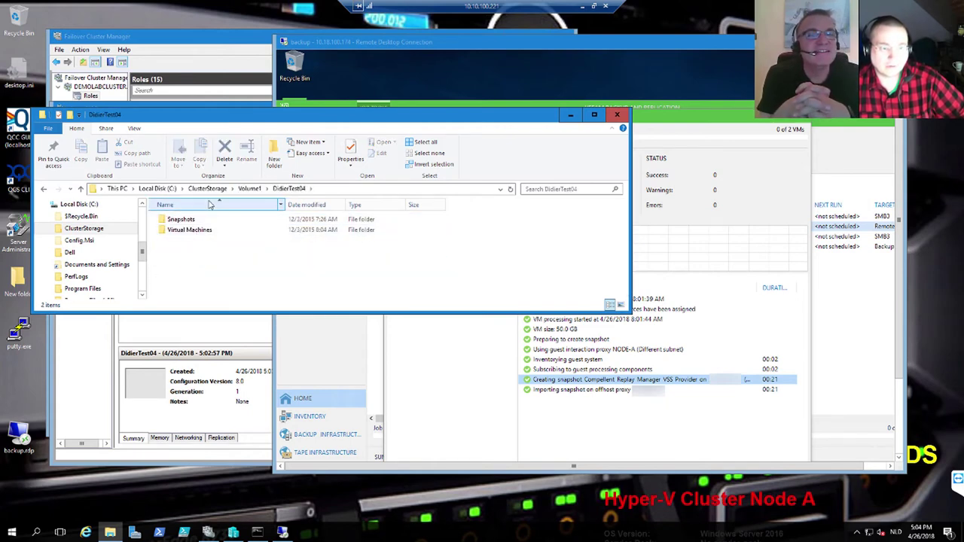
pyautogui.click(249, 188)
pyautogui.scroll(-3, 192, 268)
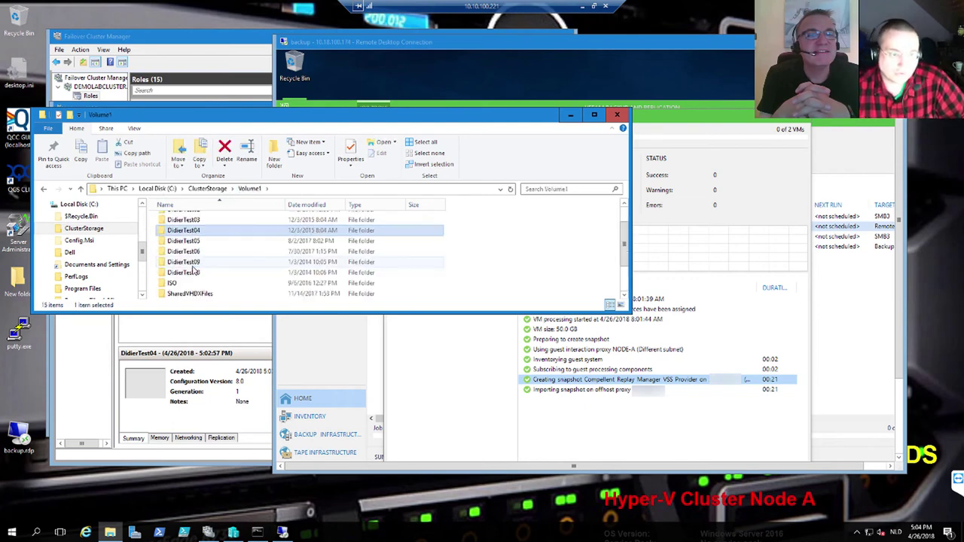
pyautogui.scroll(1, 192, 268)
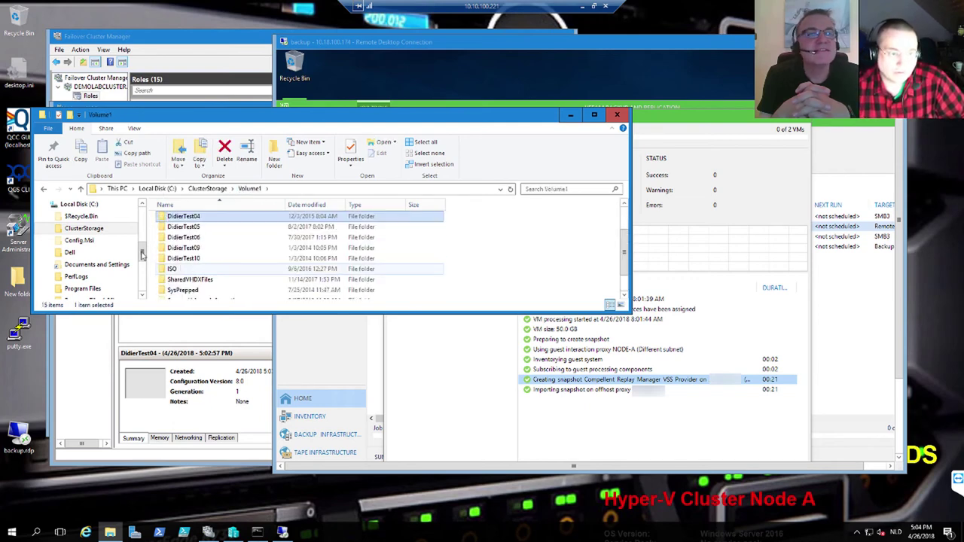
# Look inside the DidierTest05 folder on Volume1 and its Virtual Hard Disks subfolder, widening the Name column to read the full file names.
pyautogui.moveTo(142, 249); pyautogui.dragTo(143, 245)
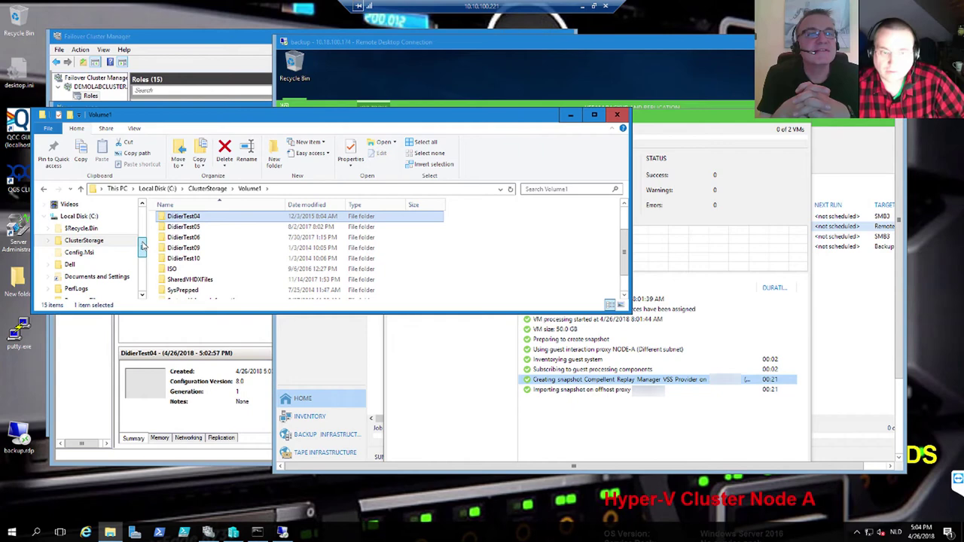
pyautogui.doubleClick(195, 227)
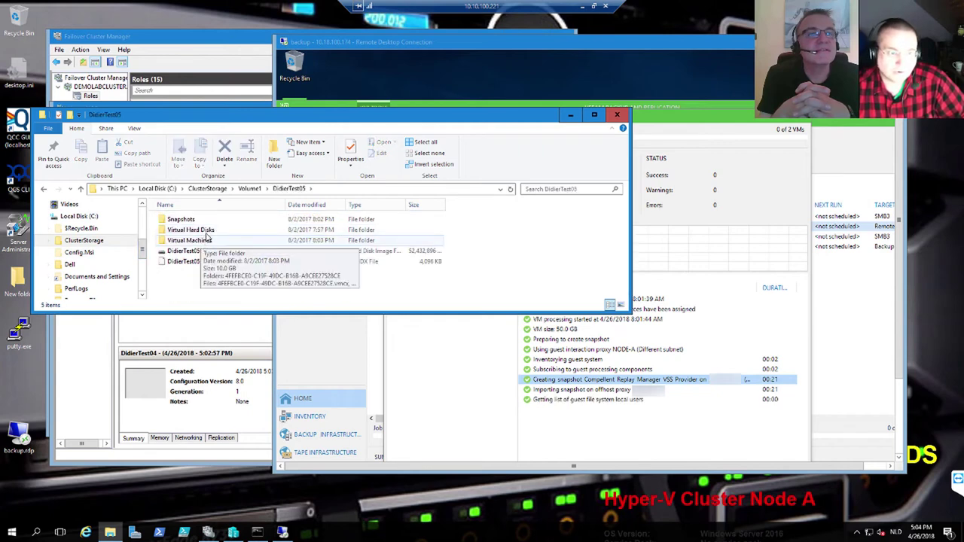
pyautogui.click(205, 231)
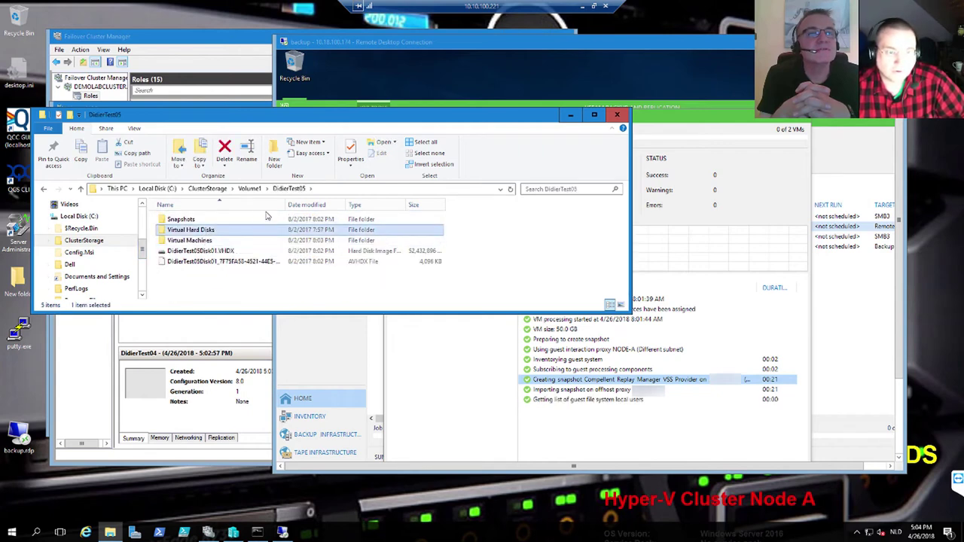
pyautogui.moveTo(284, 204); pyautogui.dragTo(375, 205)
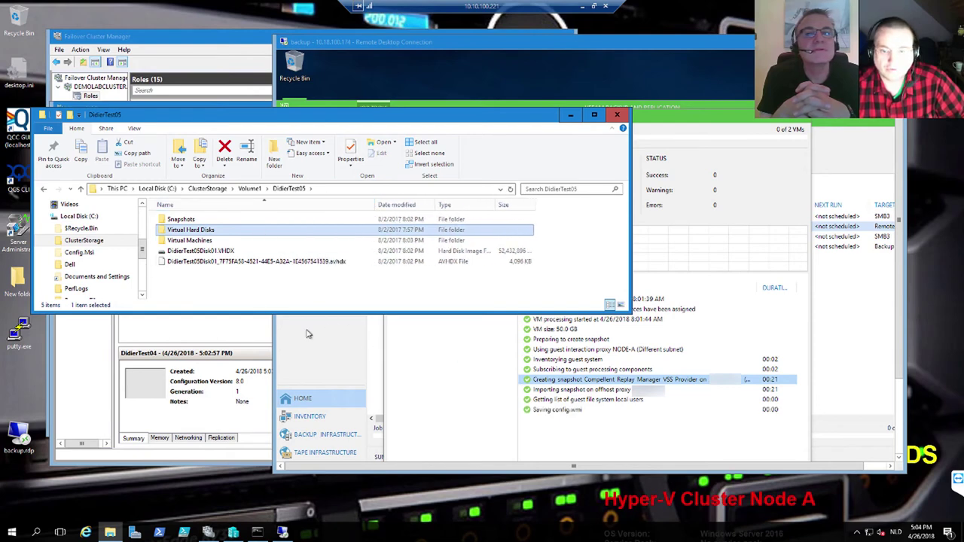
pyautogui.doubleClick(185, 233)
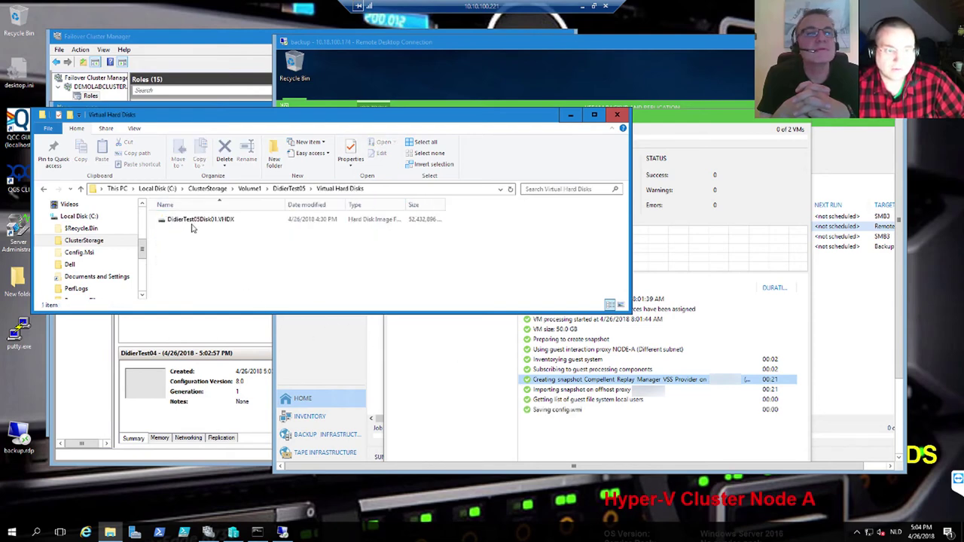
pyautogui.click(276, 189)
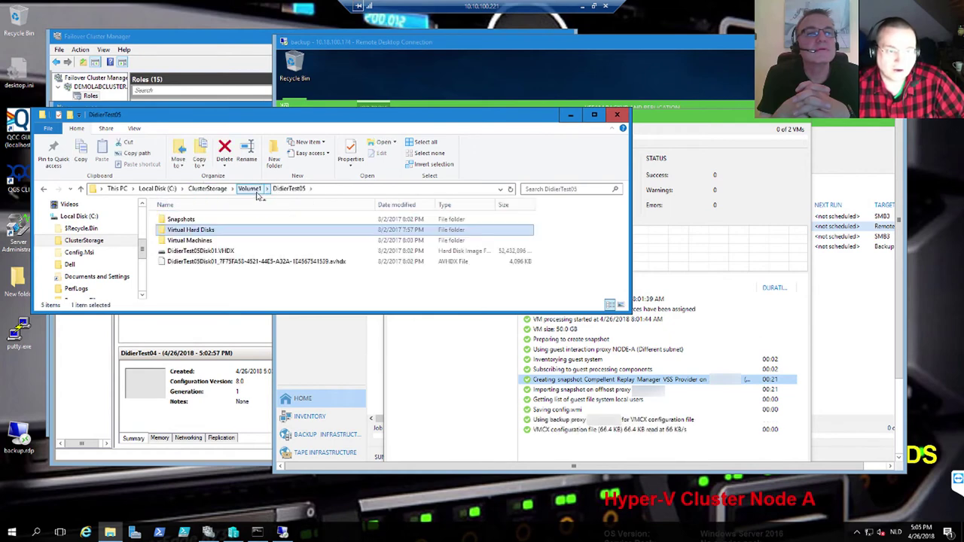
# Check the contents of the DidierTest03 folder on Volume1 and return to the volume's folder list.
pyautogui.click(248, 189)
pyautogui.doubleClick(190, 251)
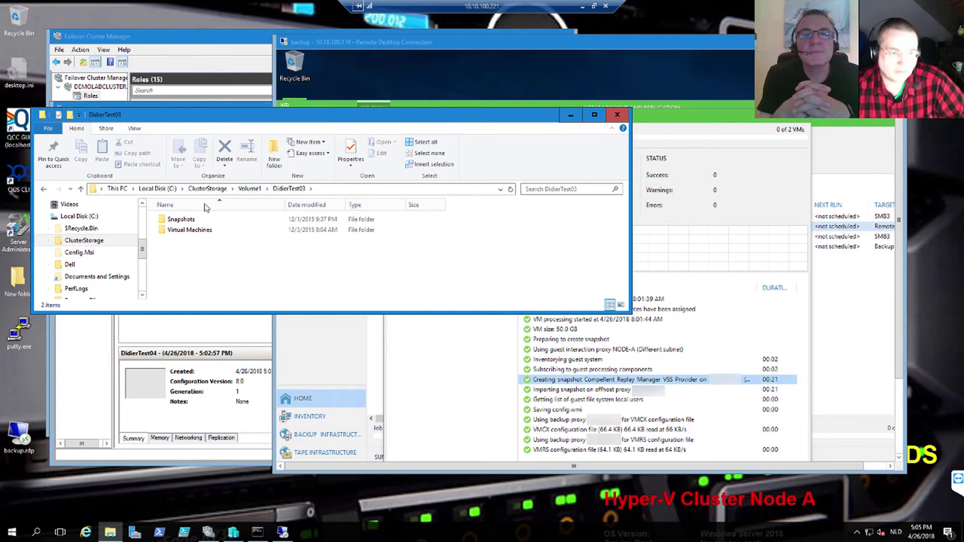
pyautogui.click(249, 188)
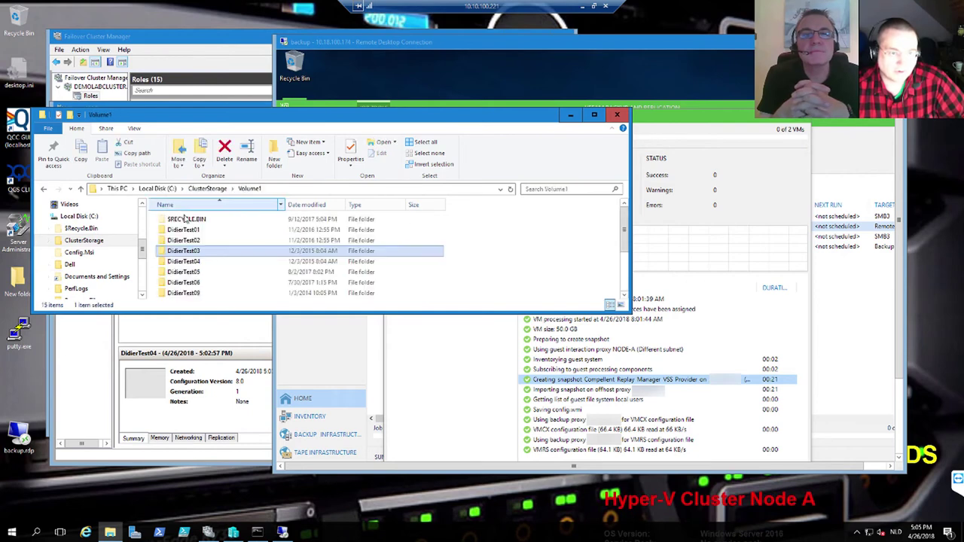
# Expand ClusterStorage in the folder tree and view DidierTest05's Virtual Hard Disks folder on Volume1 again.
pyautogui.click(56, 243)
pyautogui.click(50, 241)
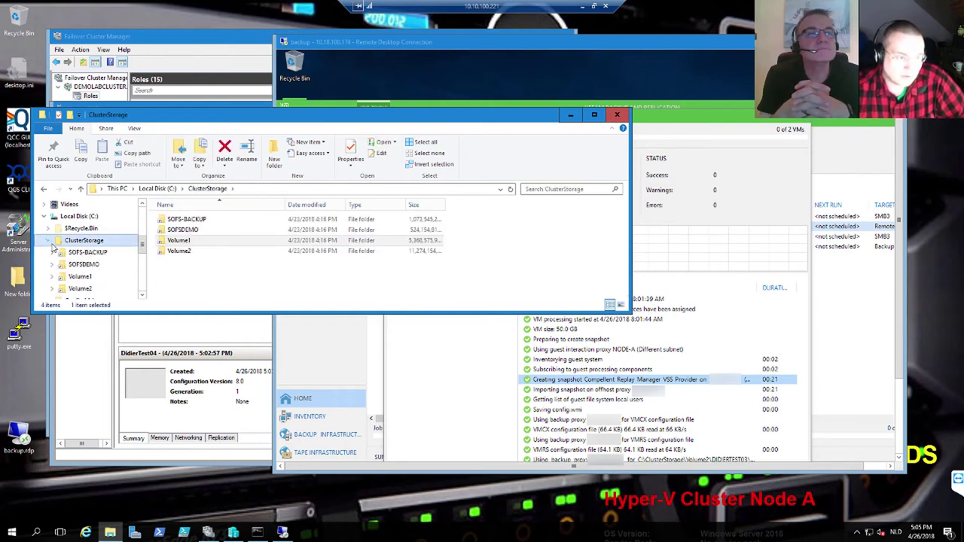
pyautogui.click(88, 279)
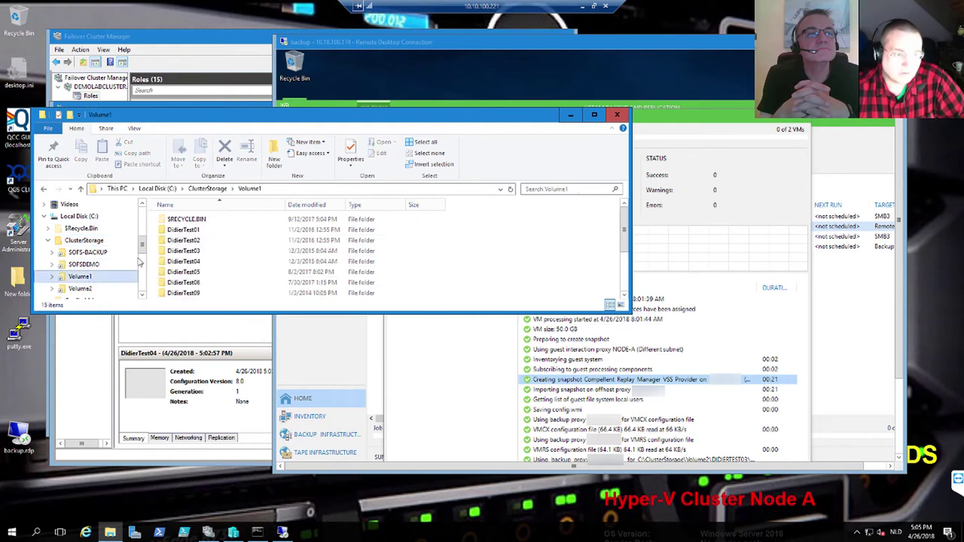
pyautogui.doubleClick(194, 273)
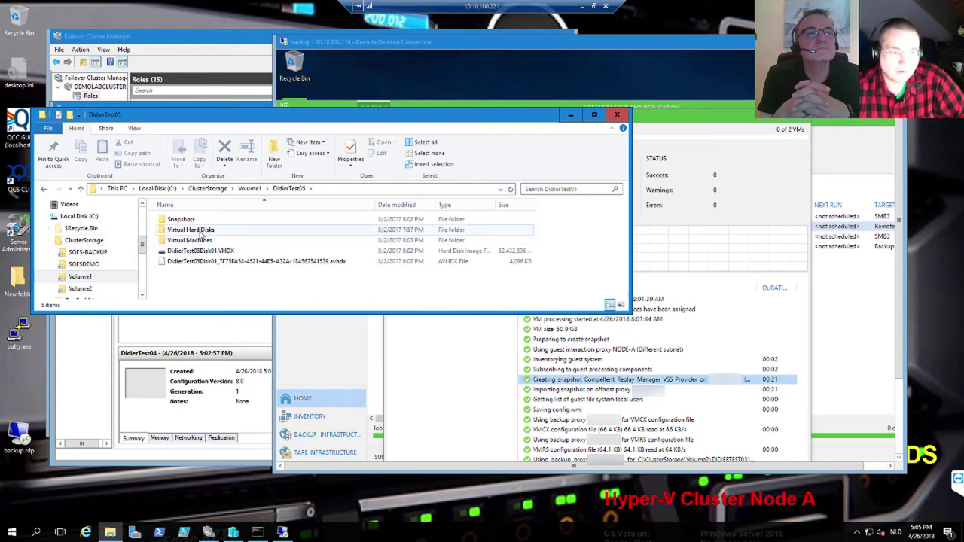
pyautogui.doubleClick(201, 232)
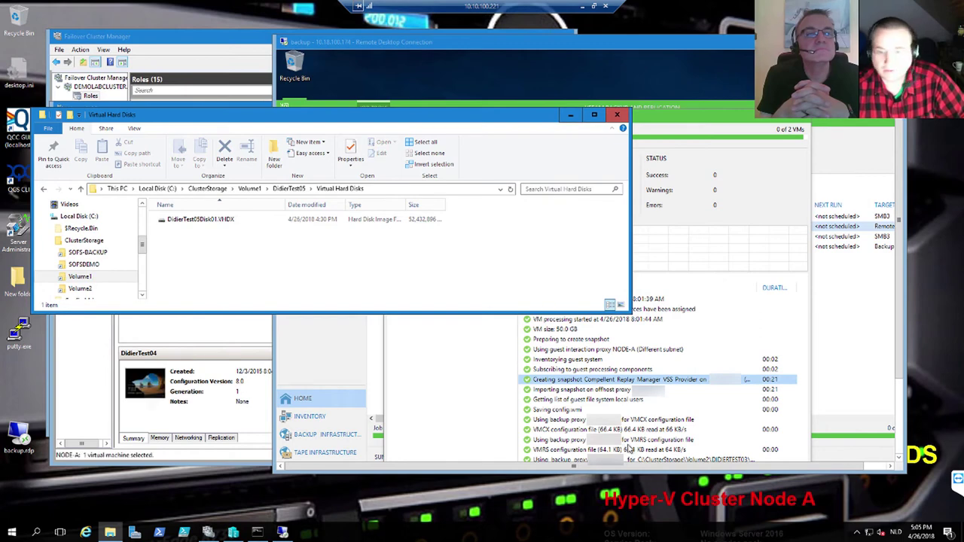
# Check the backup proxy entry for the VMRS file in the job progress, and view the folder lists of Volume2 and Volume1.
pyautogui.click(506, 374)
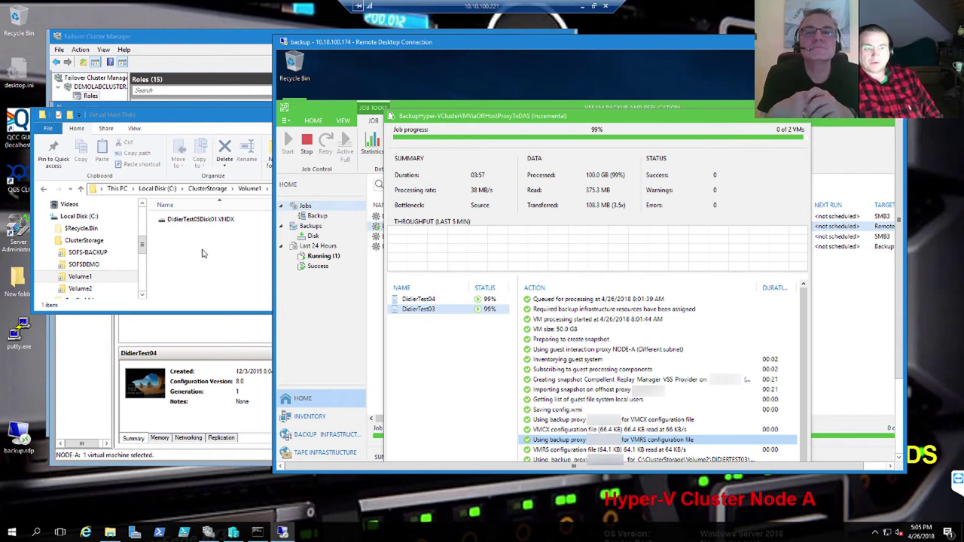
pyautogui.click(91, 290)
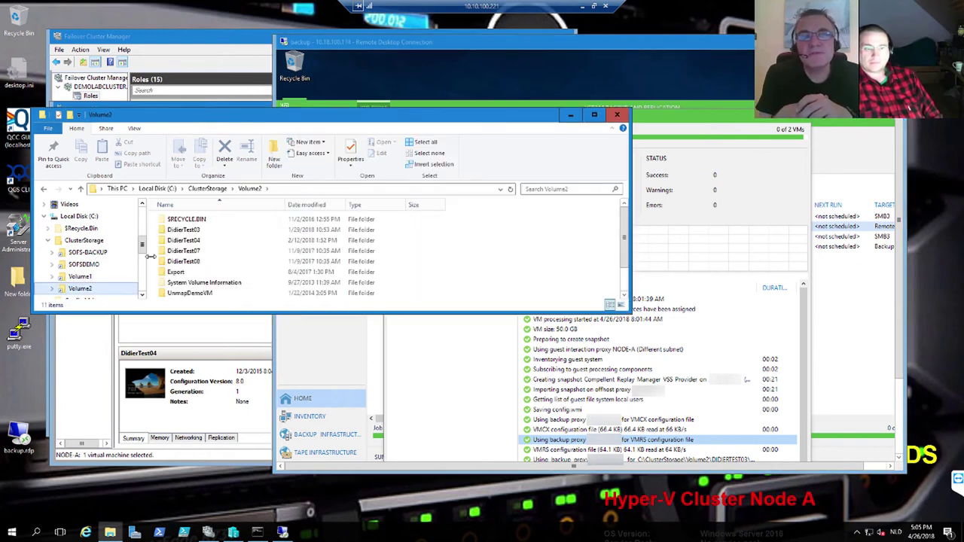
pyautogui.click(79, 276)
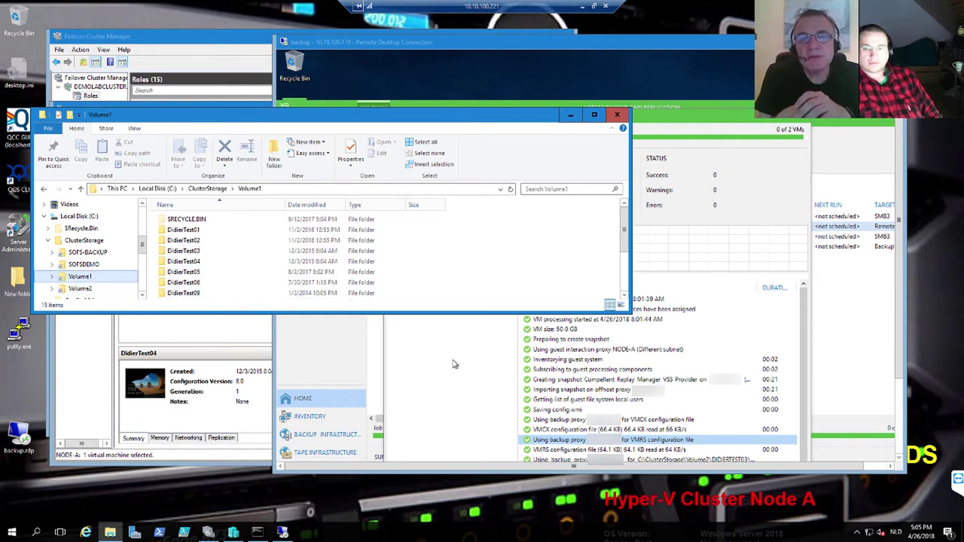
# Review DidierTest03's log entries for the Compellent snapshot and the Busy load breakdown, and close the off-host proxy job's progress.
pyautogui.click(503, 388)
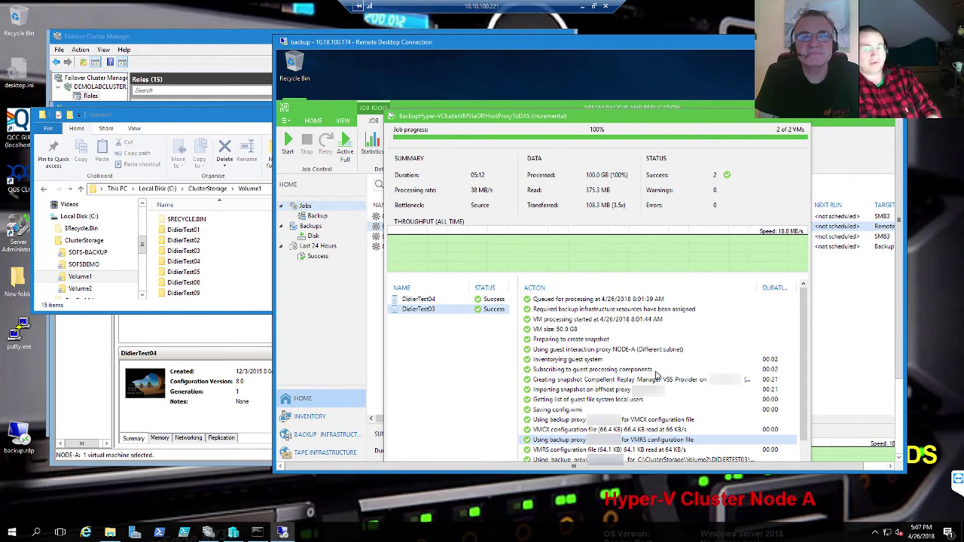
pyautogui.click(637, 379)
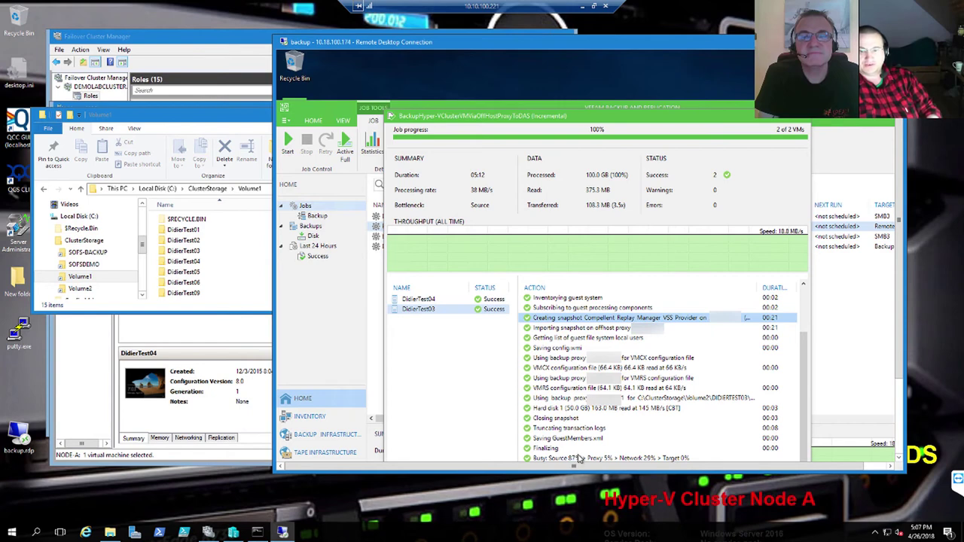
pyautogui.click(578, 458)
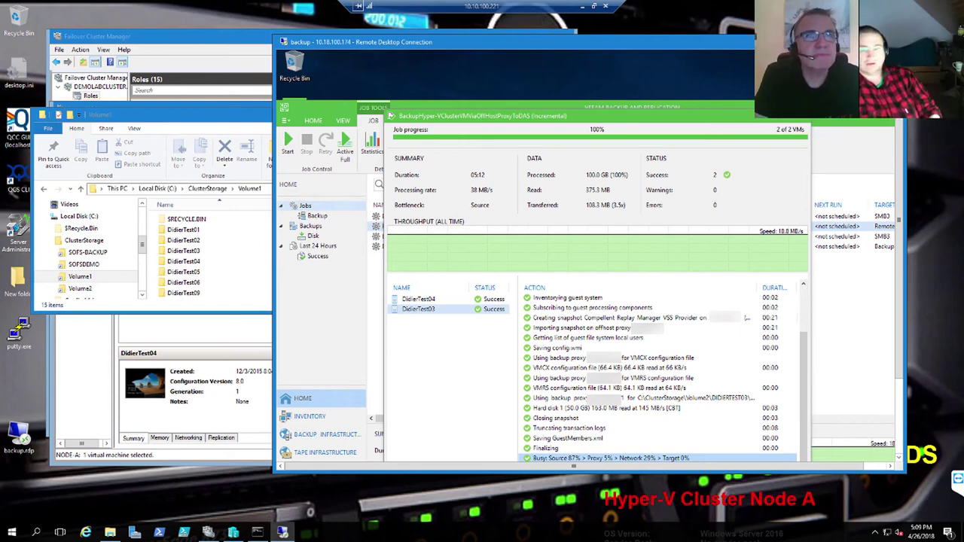
pyautogui.click(803, 118)
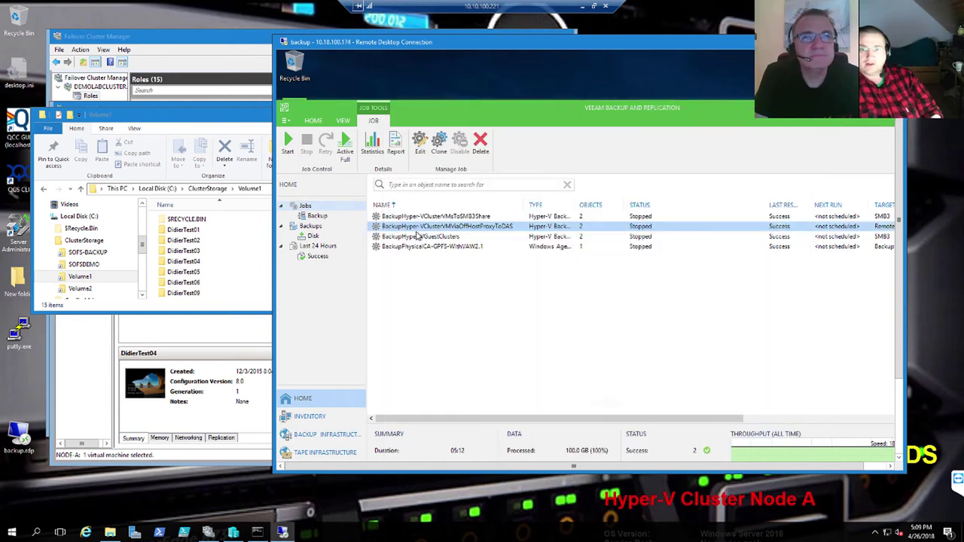
# Open the statistics of the last BackupHyper-VClusterVMsToSMB3Share run.
pyautogui.rightClick(461, 218)
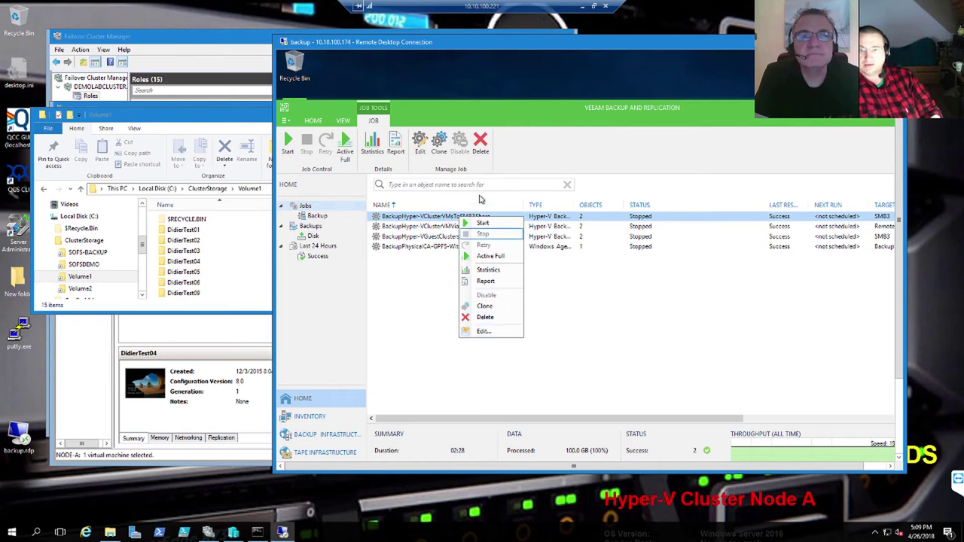
pyautogui.click(179, 45)
pyautogui.click(601, 254)
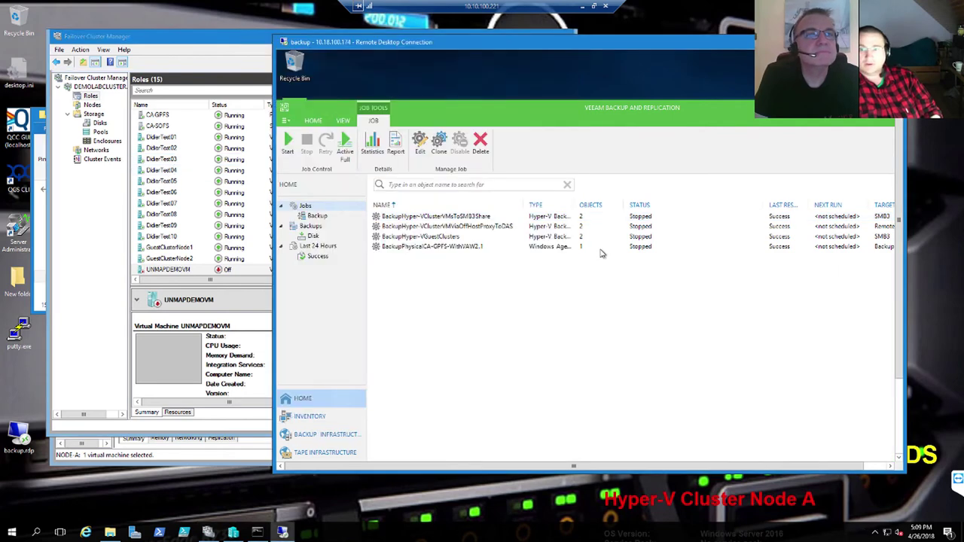
pyautogui.doubleClick(486, 218)
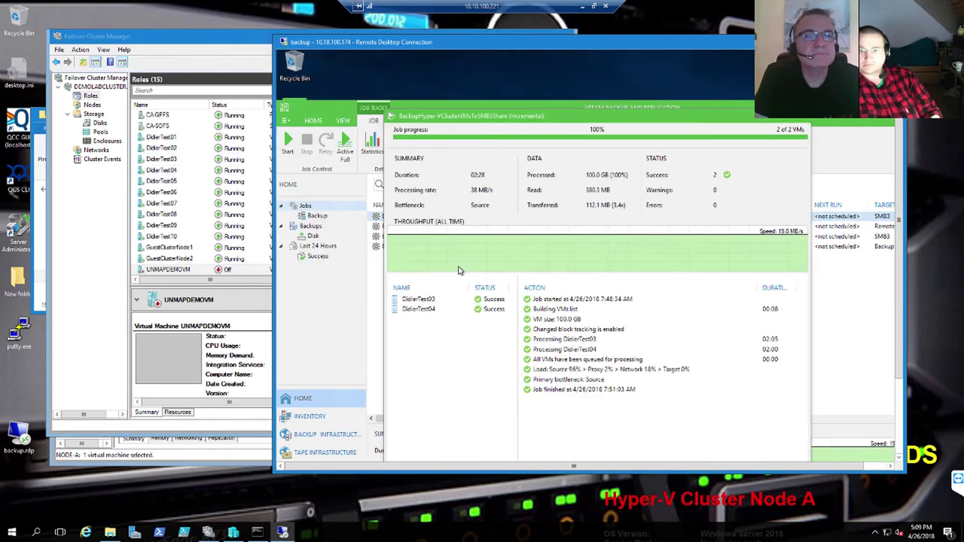
# Inspect the virtual hard disk path in DidierTest03's settings from Failover Cluster Manager, and close the settings.
pyautogui.rightClick(153, 161)
pyautogui.click(211, 224)
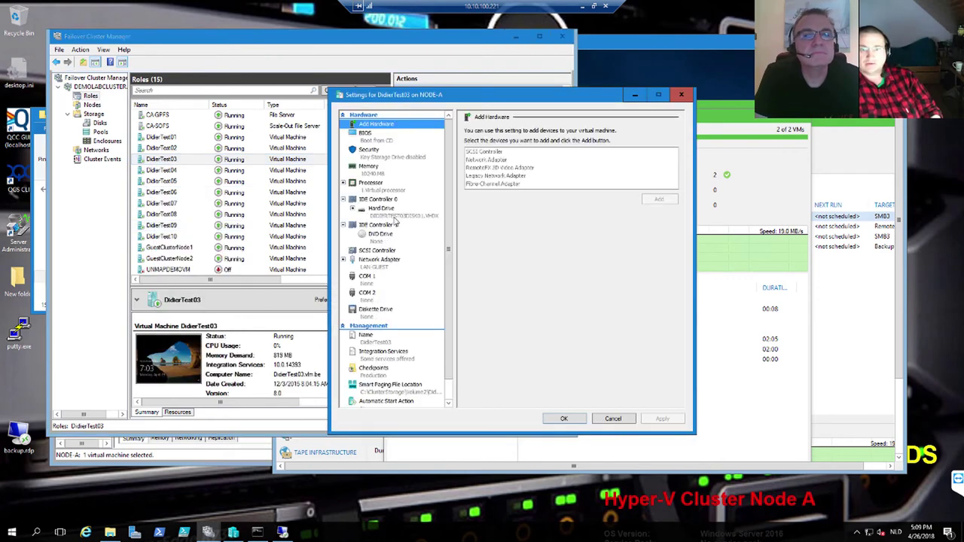
pyautogui.click(391, 212)
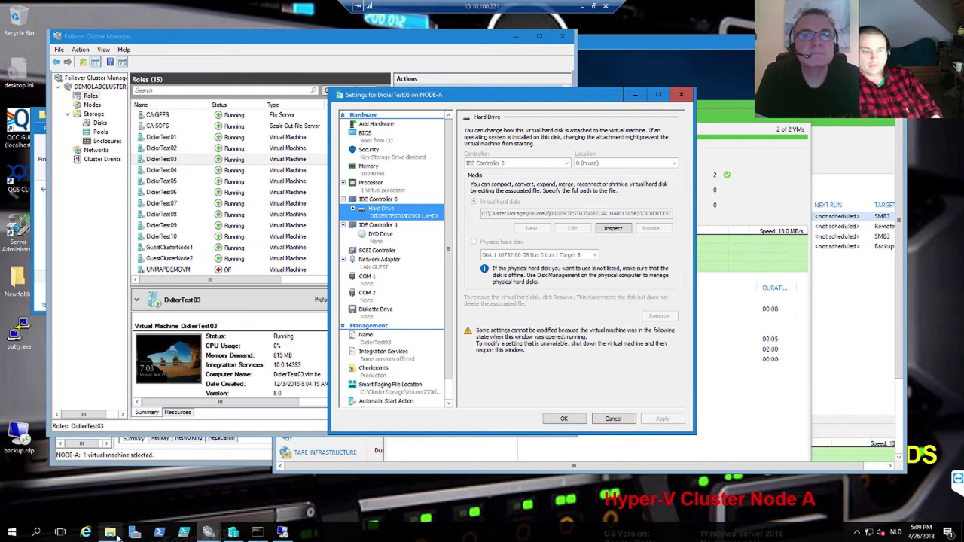
pyautogui.click(153, 443)
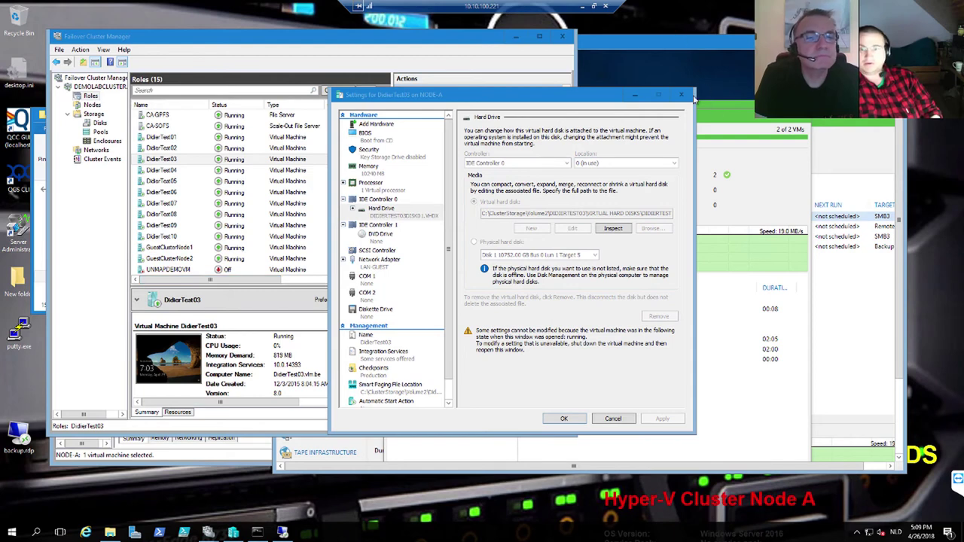
pyautogui.click(690, 96)
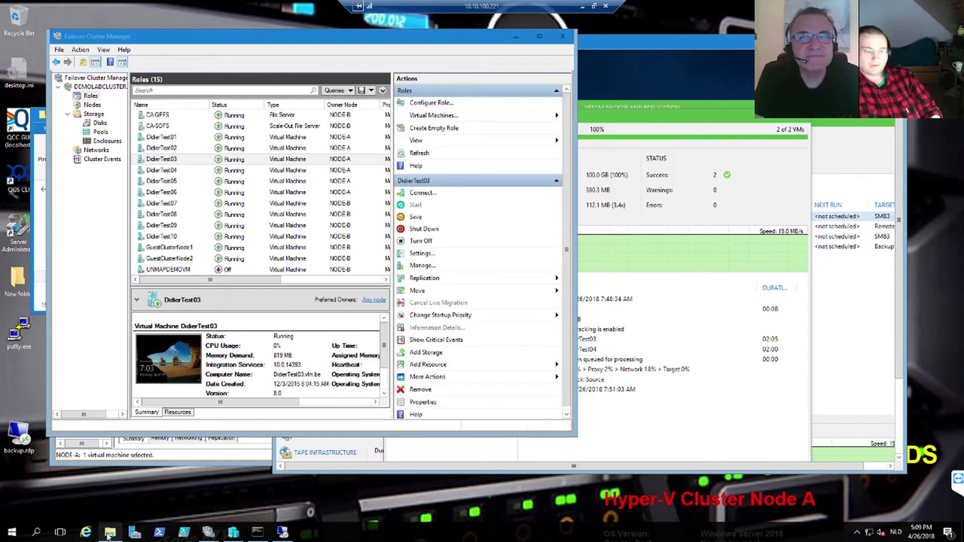
# Open DidierTest03's Virtual Hard Disks folder on ClusterStorage\Volume2 in File Explorer.
pyautogui.click(109, 533)
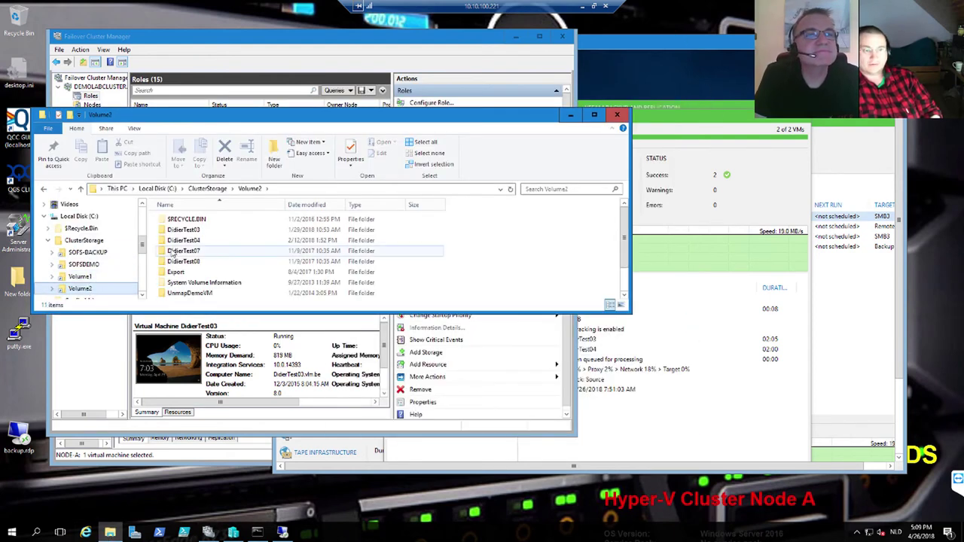
pyautogui.doubleClick(187, 230)
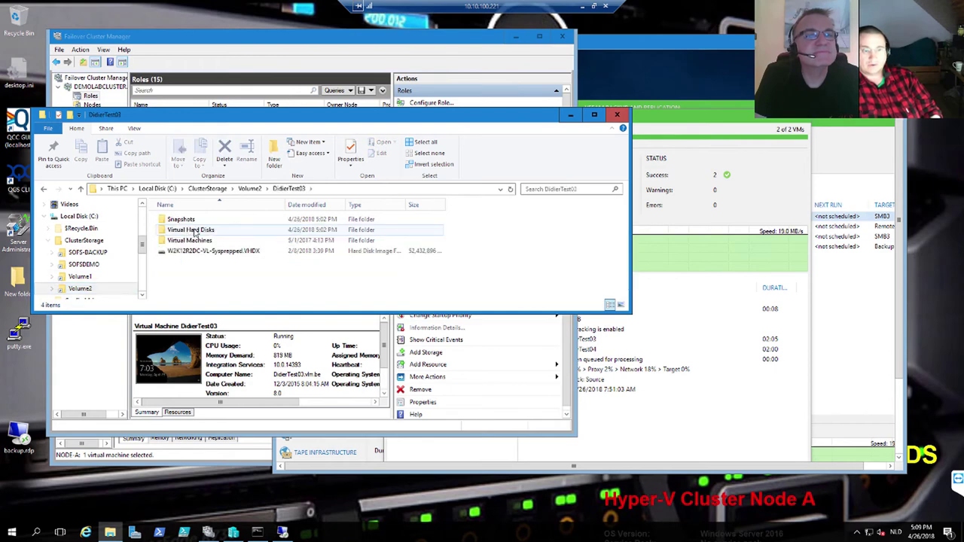
pyautogui.doubleClick(193, 231)
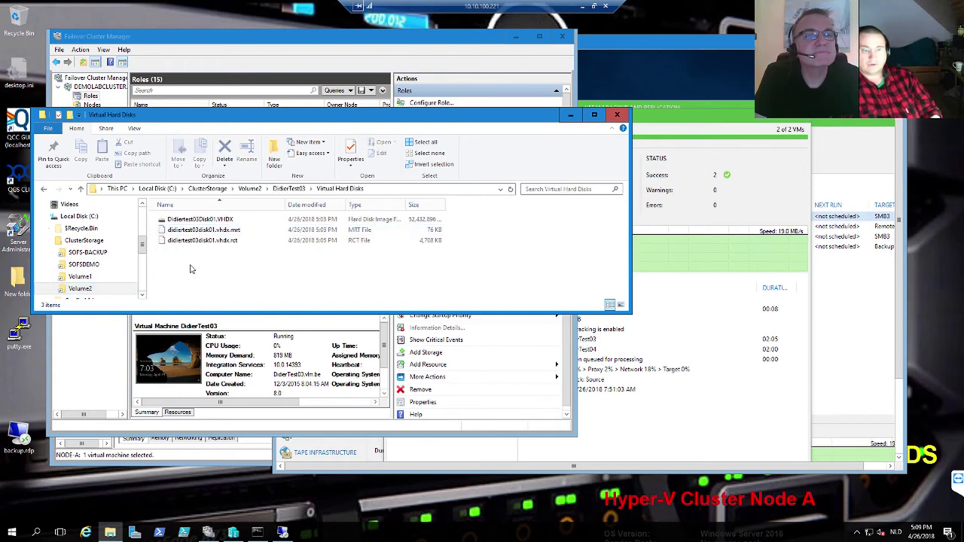
# Close the previous run's statistics, start the BackupHyper-VClusterVMsToSMB3Share job, and open its live progress.
pyautogui.click(698, 362)
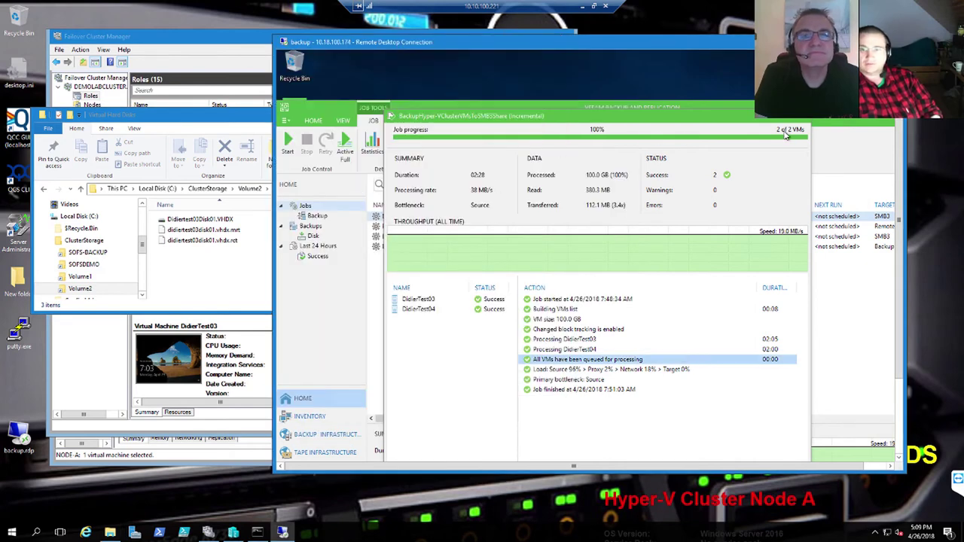
pyautogui.click(801, 118)
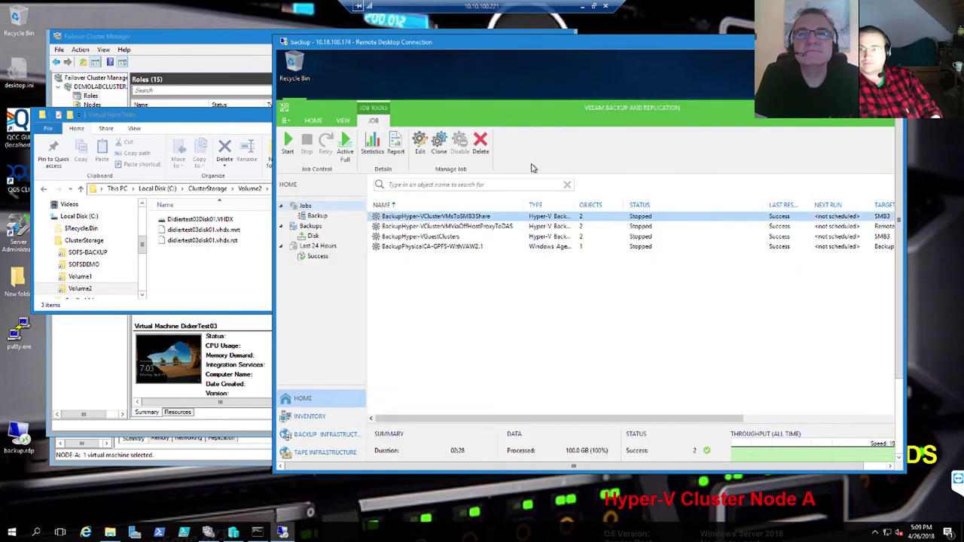
pyautogui.rightClick(427, 217)
pyautogui.press('Escape')
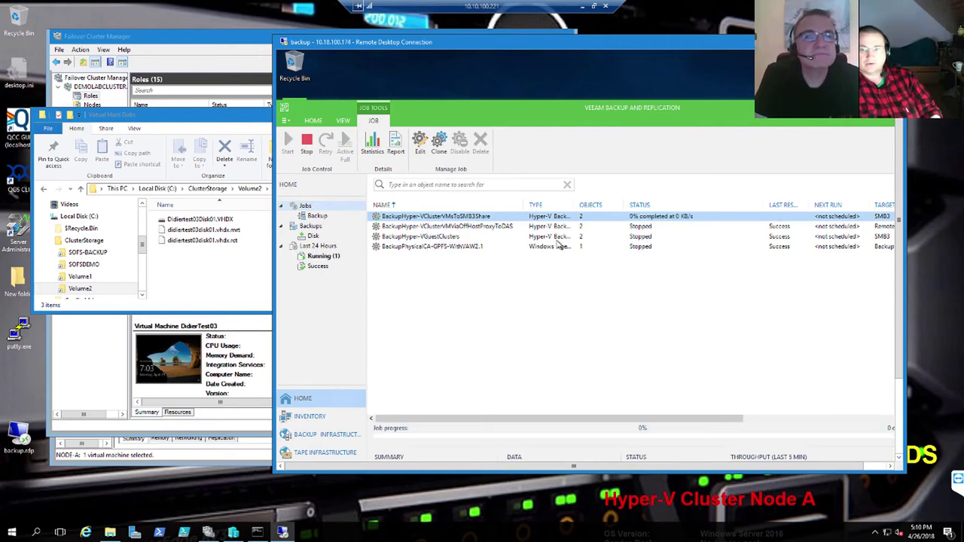
pyautogui.doubleClick(492, 218)
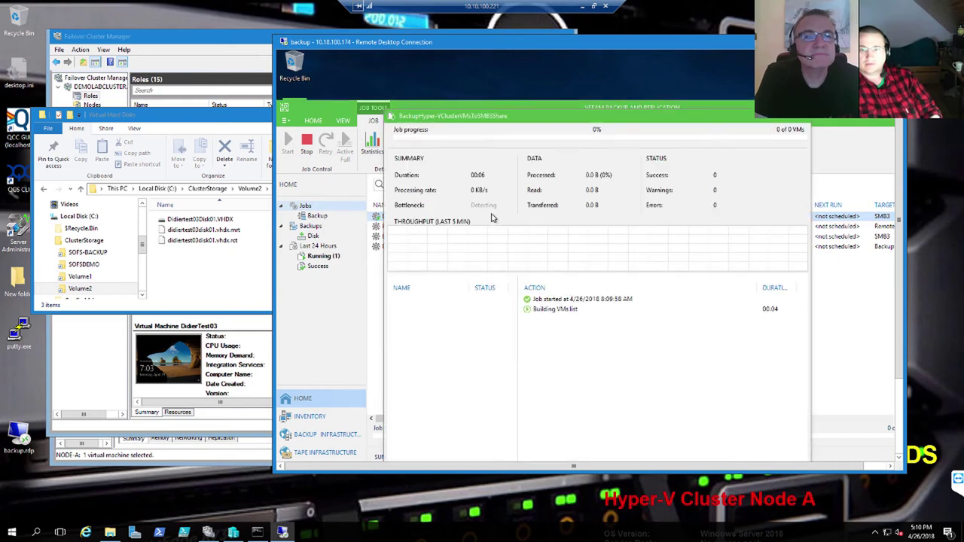
# Rearrange the SMB3 job's progress window and a narrowed Virtual Hard Disks folder window so both stay in view.
pyautogui.moveTo(803, 120); pyautogui.dragTo(866, 226)
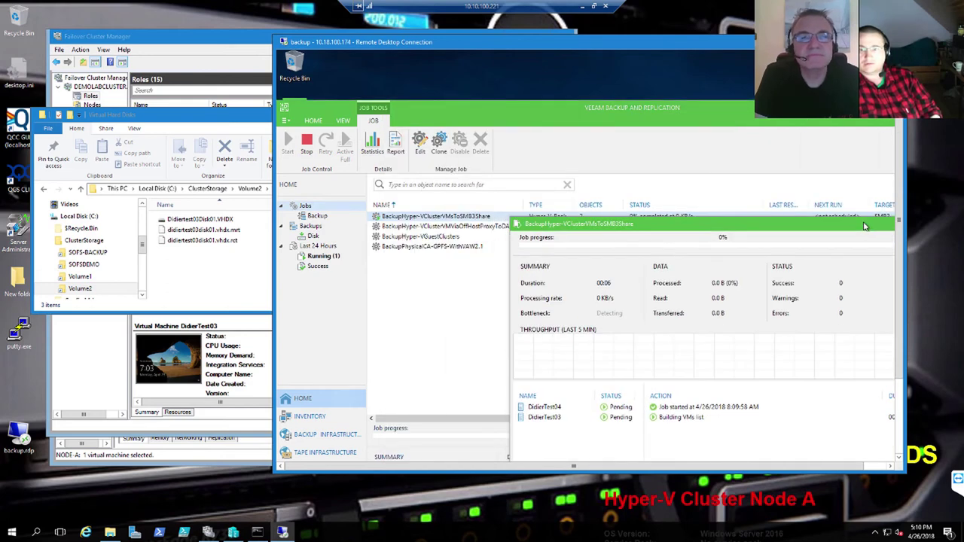
pyautogui.click(230, 111)
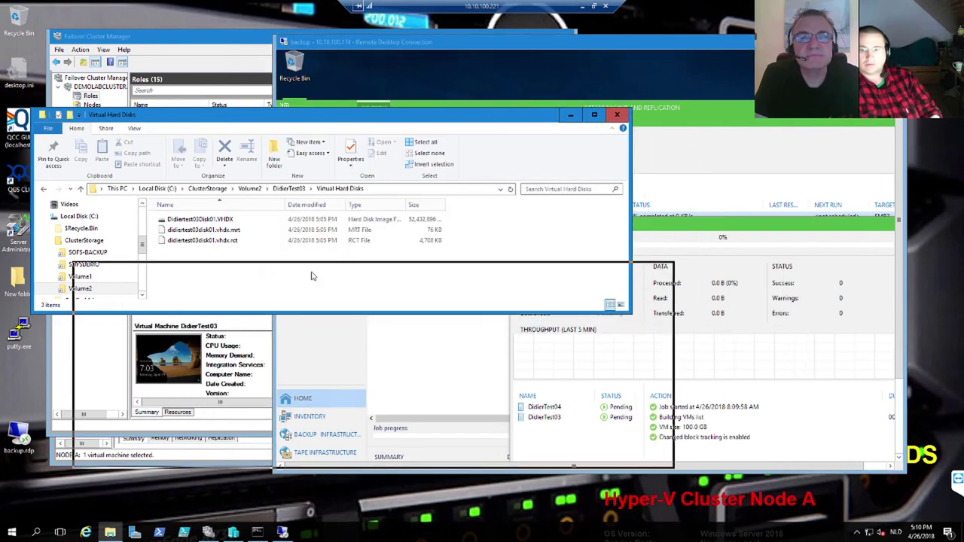
pyautogui.moveTo(313, 276); pyautogui.dragTo(312, 277)
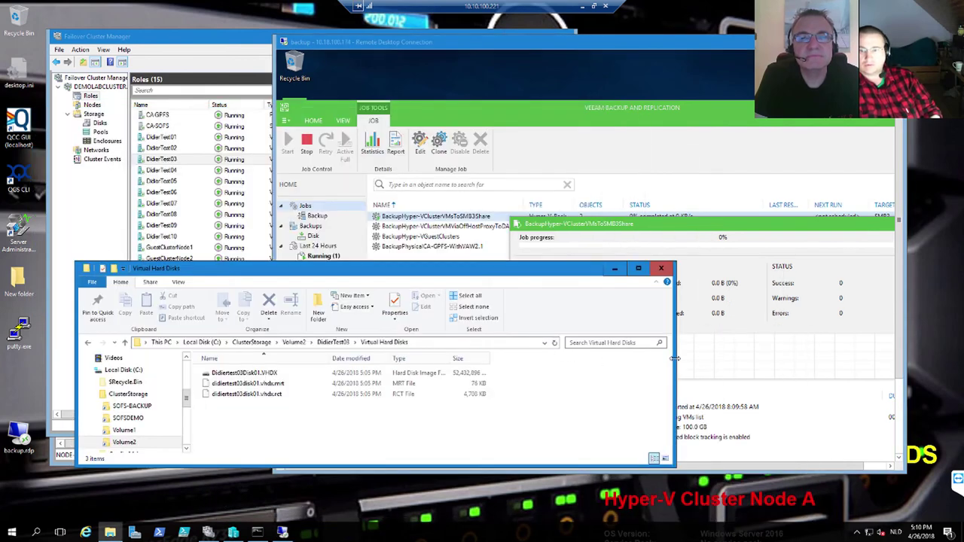
pyautogui.moveTo(675, 359); pyautogui.dragTo(577, 359)
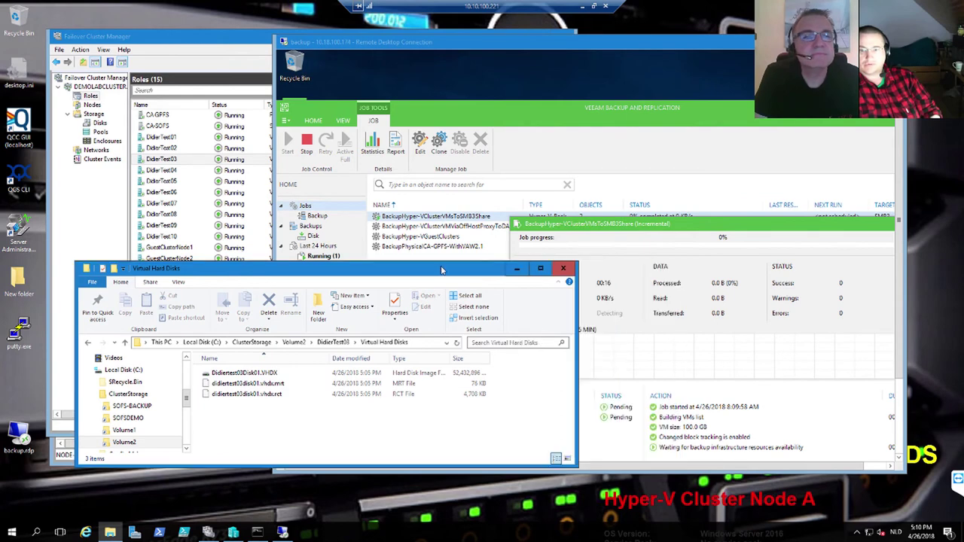
pyautogui.moveTo(441, 270); pyautogui.dragTo(462, 282)
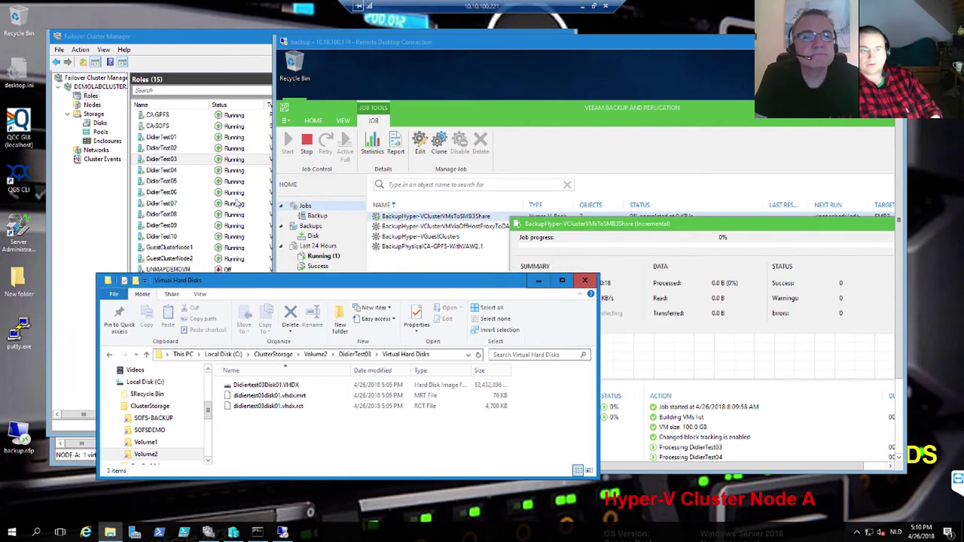
# Bring up Hyper-V Manager with DidierTest03 selected, and resize it and the folder window so checkpoints and disk files show together.
pyautogui.click(233, 532)
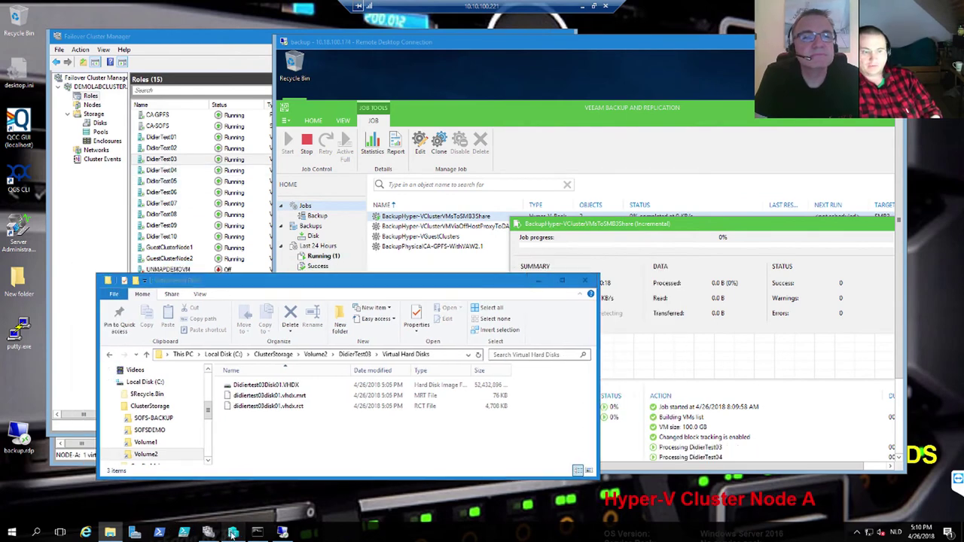
pyautogui.moveTo(252, 111); pyautogui.dragTo(216, 26)
pyautogui.click(108, 112)
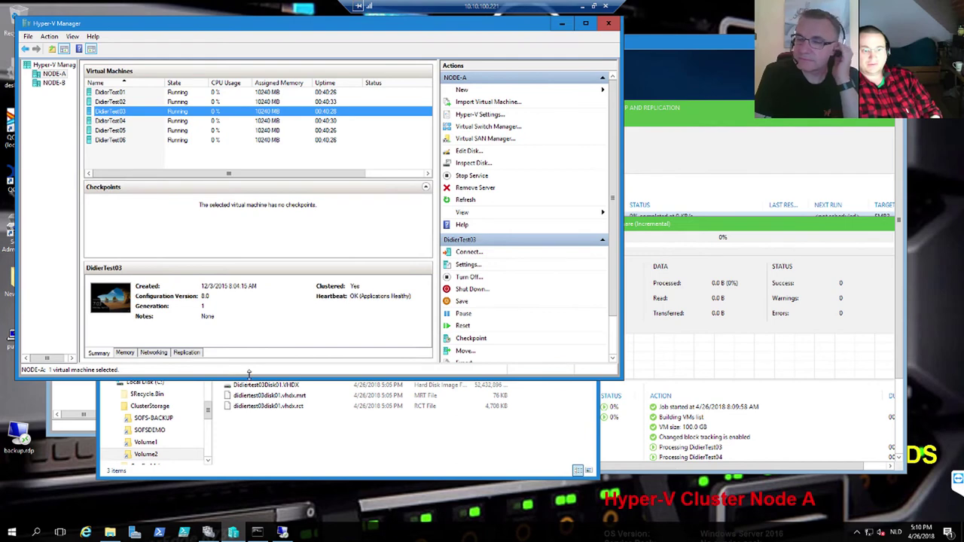
pyautogui.moveTo(248, 373); pyautogui.dragTo(245, 311)
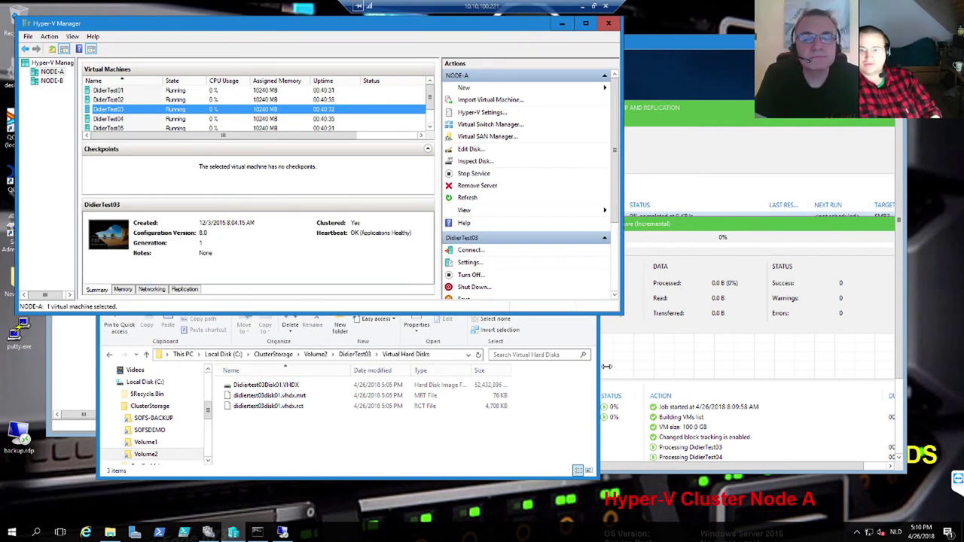
pyautogui.moveTo(597, 365); pyautogui.dragTo(554, 365)
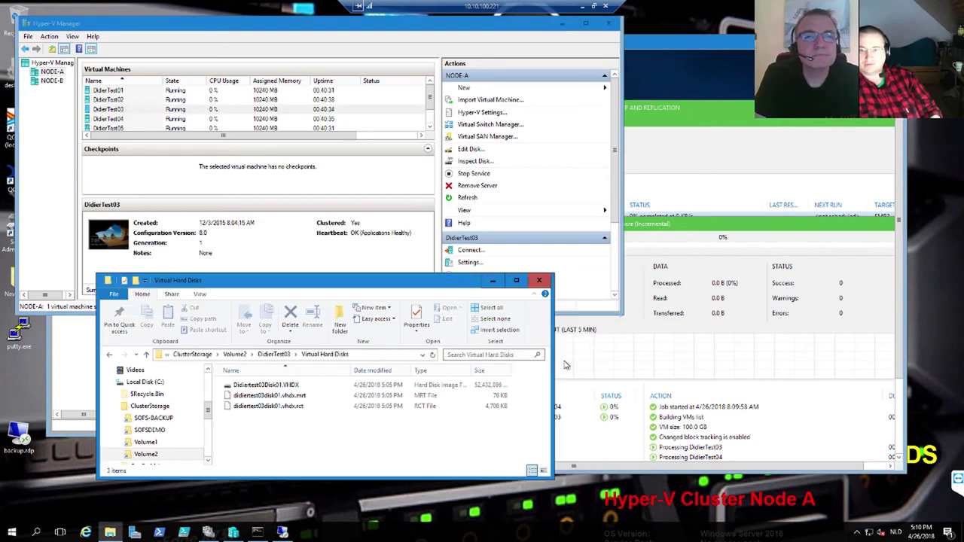
# Display DidierTest03's processing actions in the SMB3 job's progress, keeping the folder and the action log in view.
pyautogui.click(683, 224)
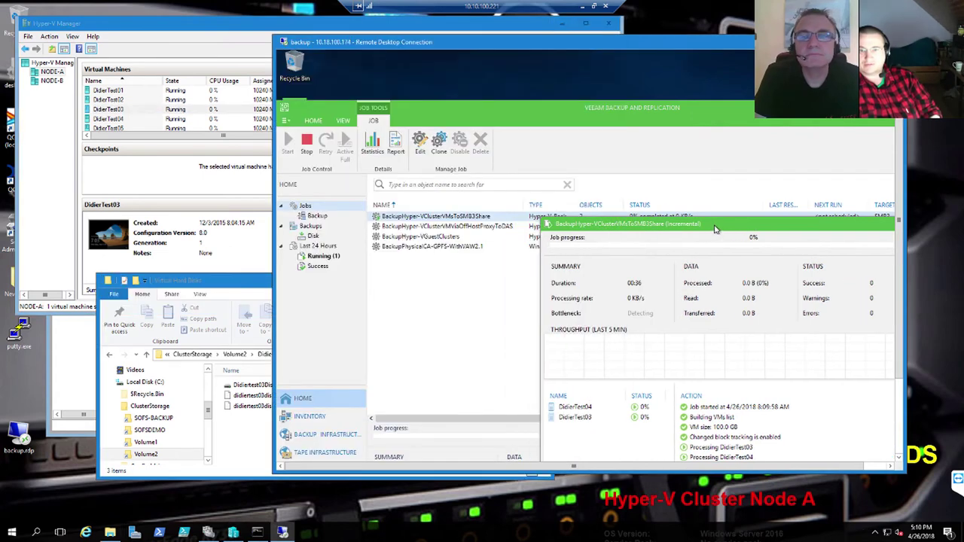
pyautogui.click(232, 291)
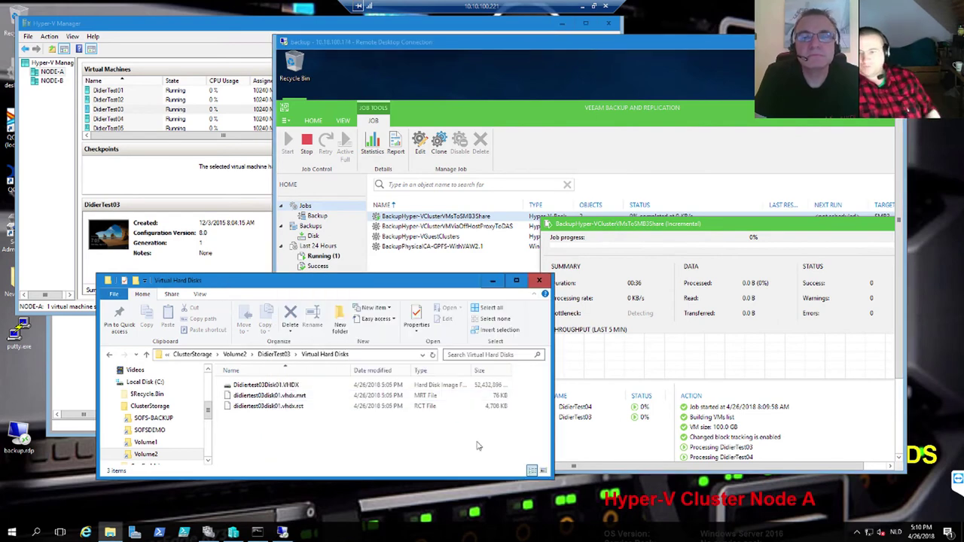
pyautogui.click(607, 418)
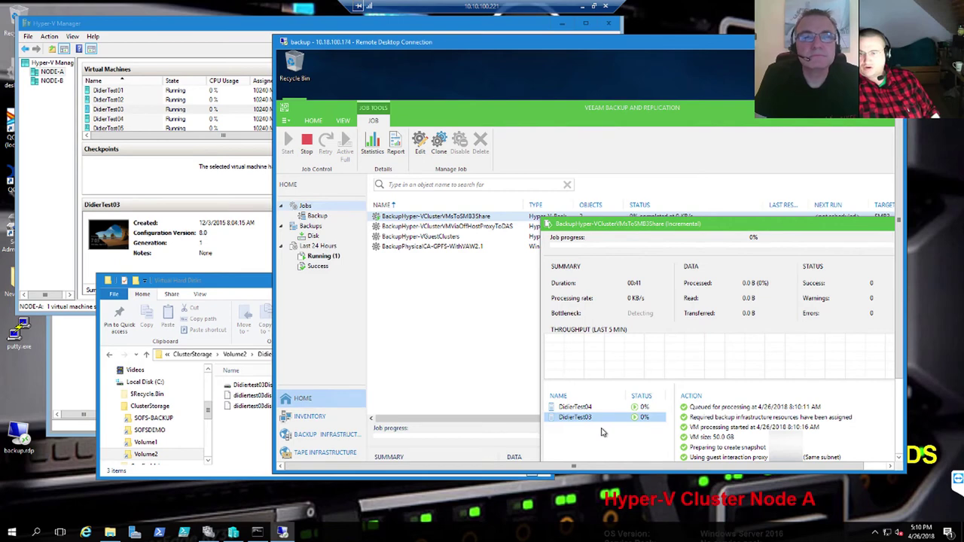
pyautogui.click(899, 458)
pyautogui.click(899, 457)
pyautogui.click(899, 458)
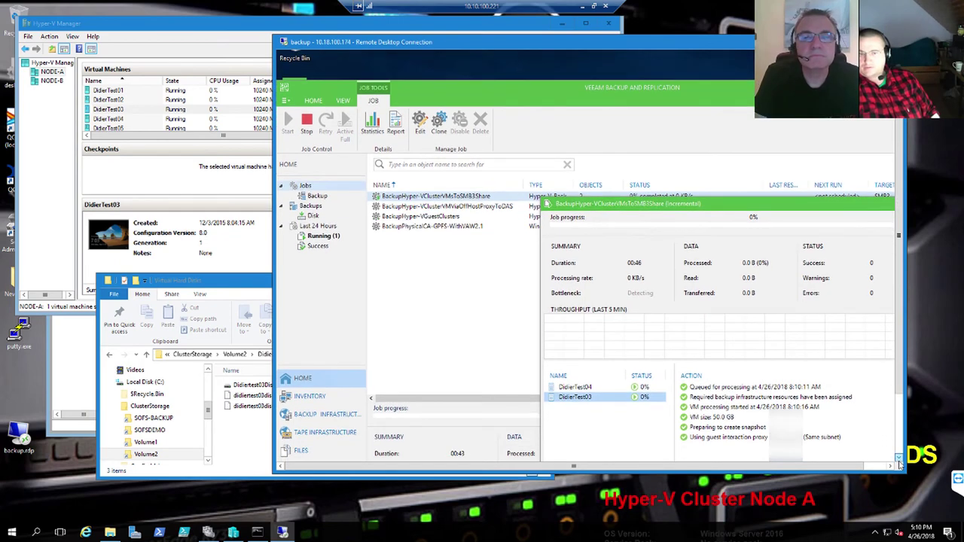
pyautogui.click(898, 458)
pyautogui.click(899, 458)
pyautogui.click(898, 458)
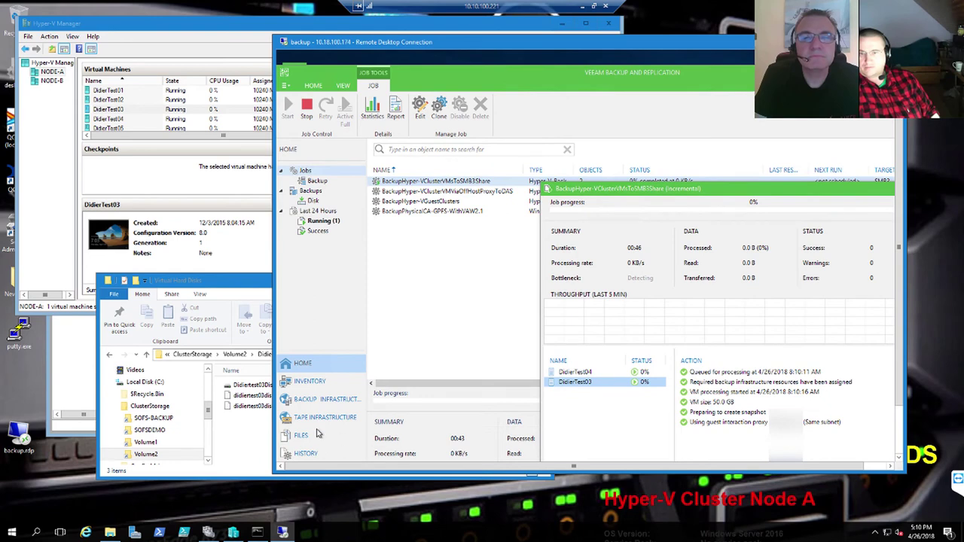
# Examine DidierTest03's virtual disk files with the Name column widened to show full names, comparing them with the job's action log.
pyautogui.click(252, 426)
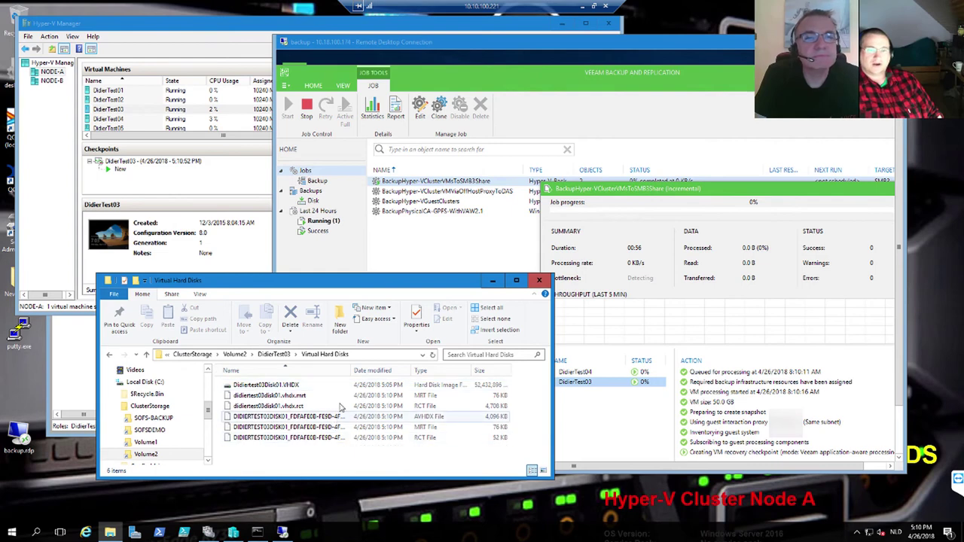
pyautogui.moveTo(351, 370); pyautogui.dragTo(448, 373)
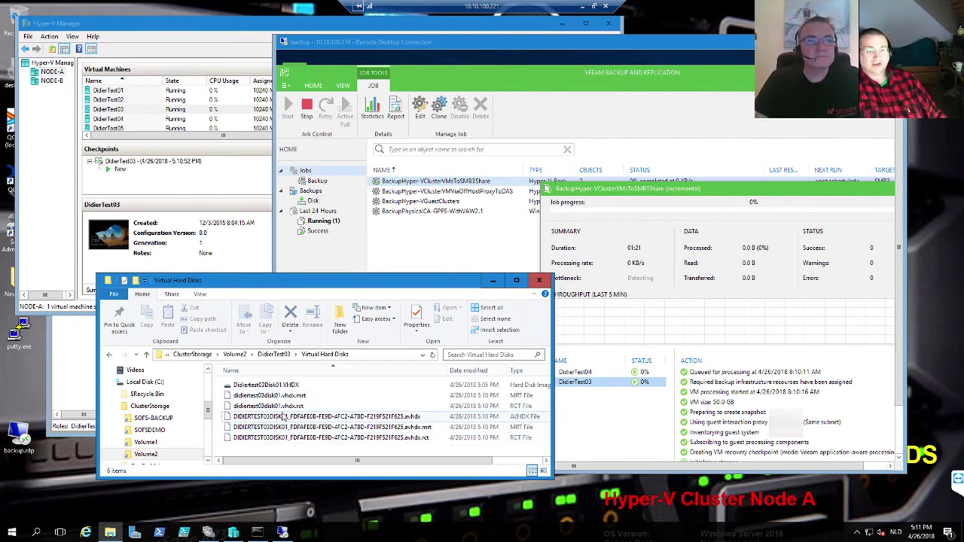
pyautogui.click(728, 434)
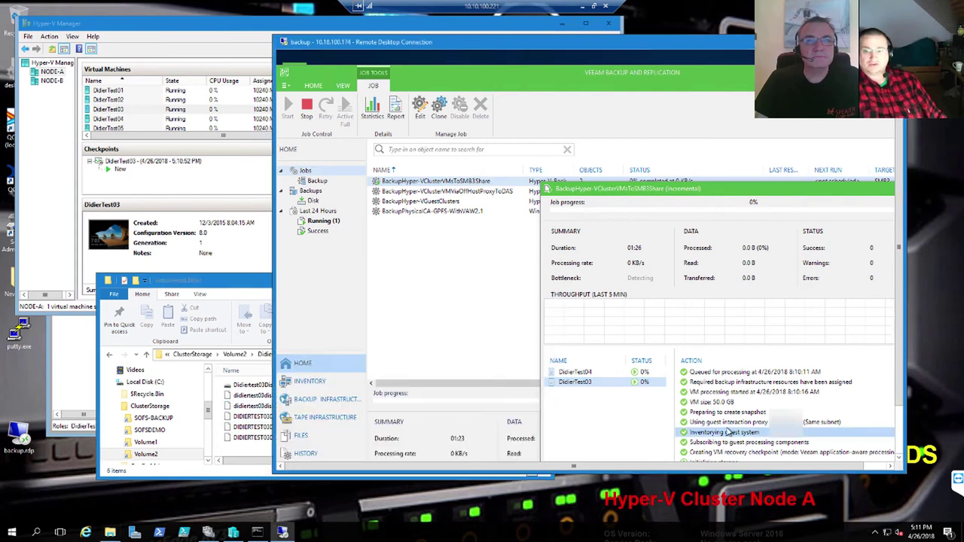
pyautogui.click(181, 281)
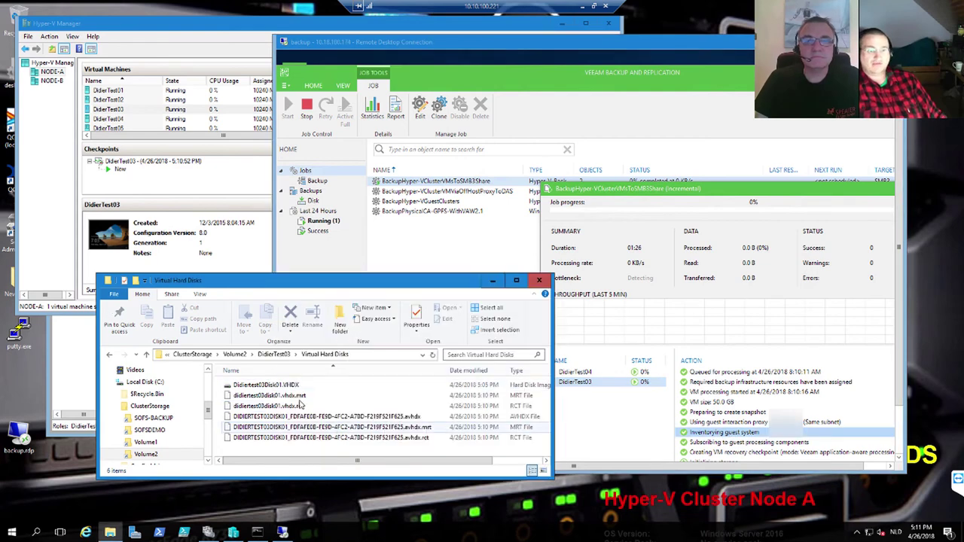
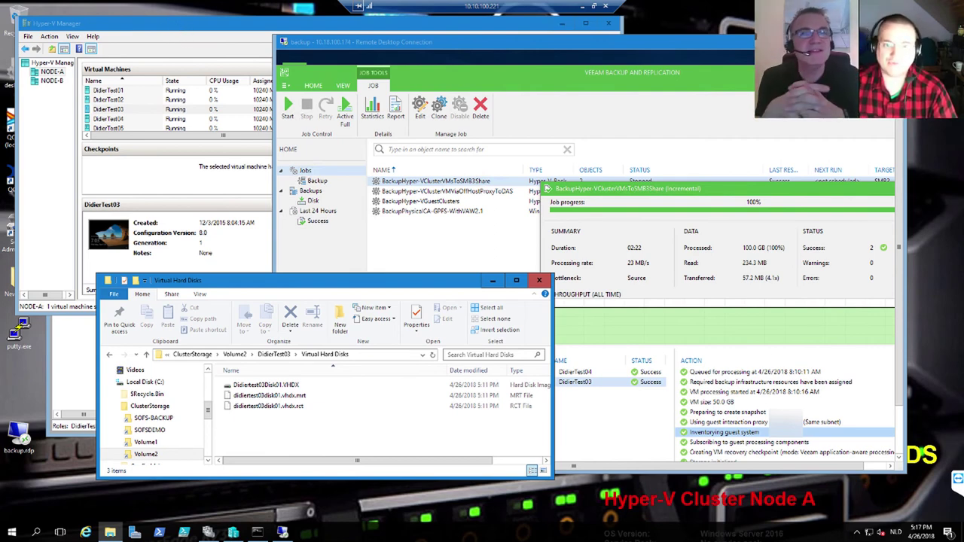
# Close the SMB3 job's progress window, start the BackupPhysicalCA-GPFS-WithVAW2.1 job, and open its live progress.
pyautogui.click(464, 214)
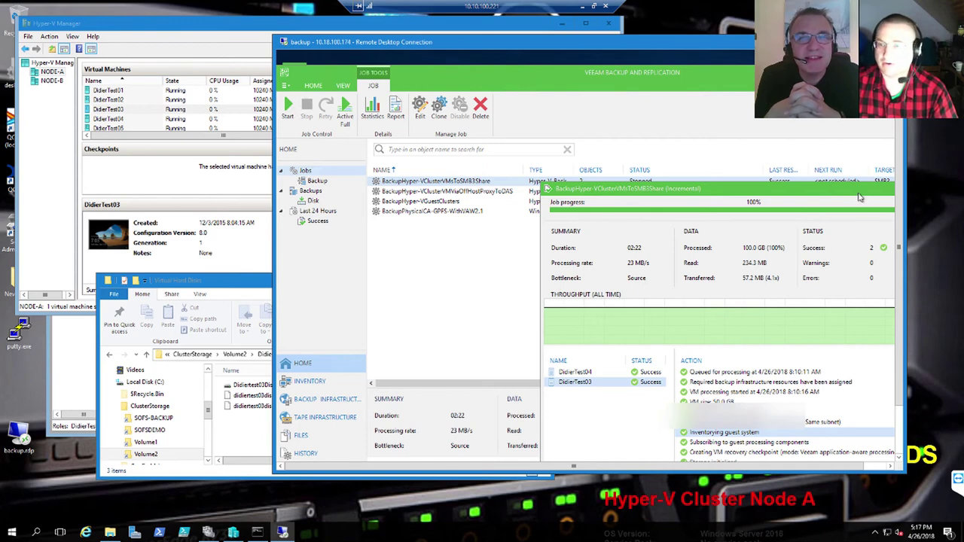
pyautogui.click(445, 183)
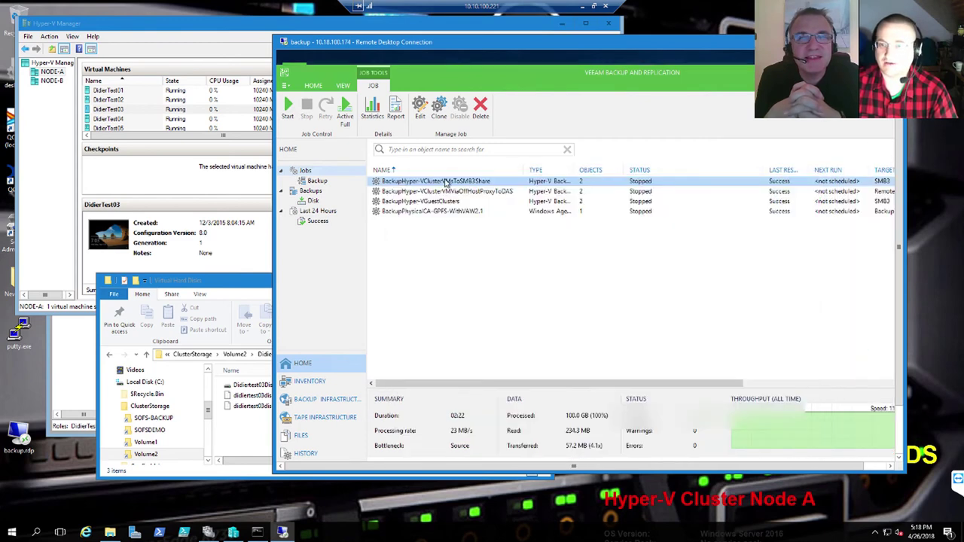
pyautogui.rightClick(446, 212)
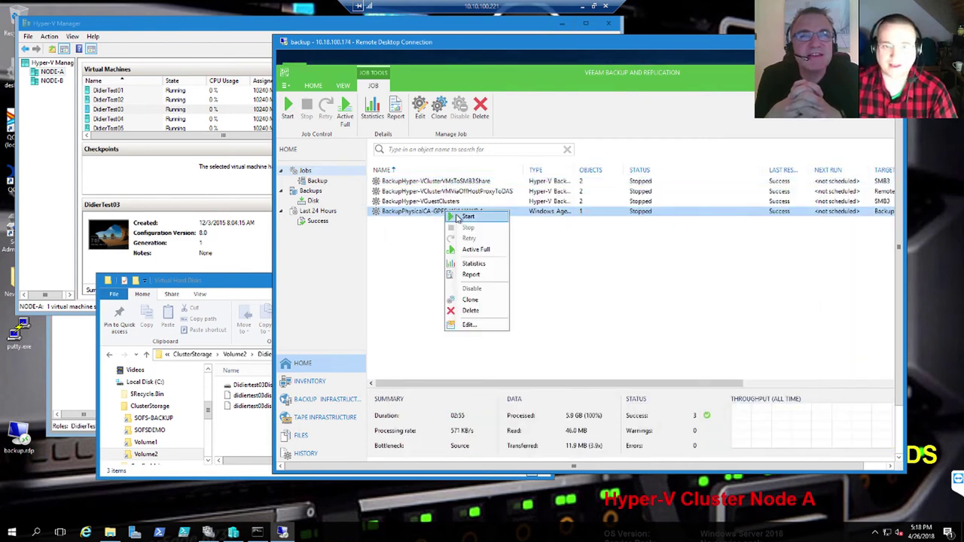
pyautogui.click(456, 218)
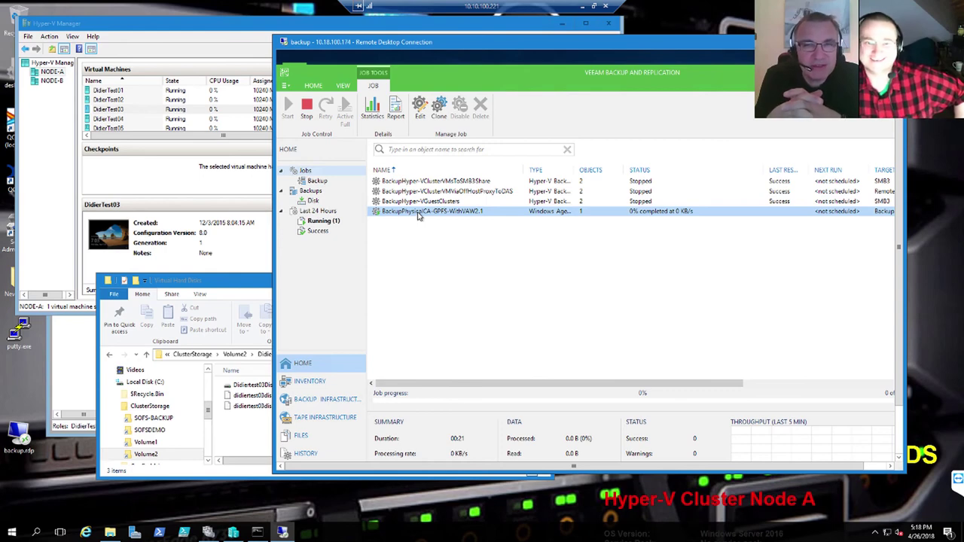
pyautogui.doubleClick(419, 213)
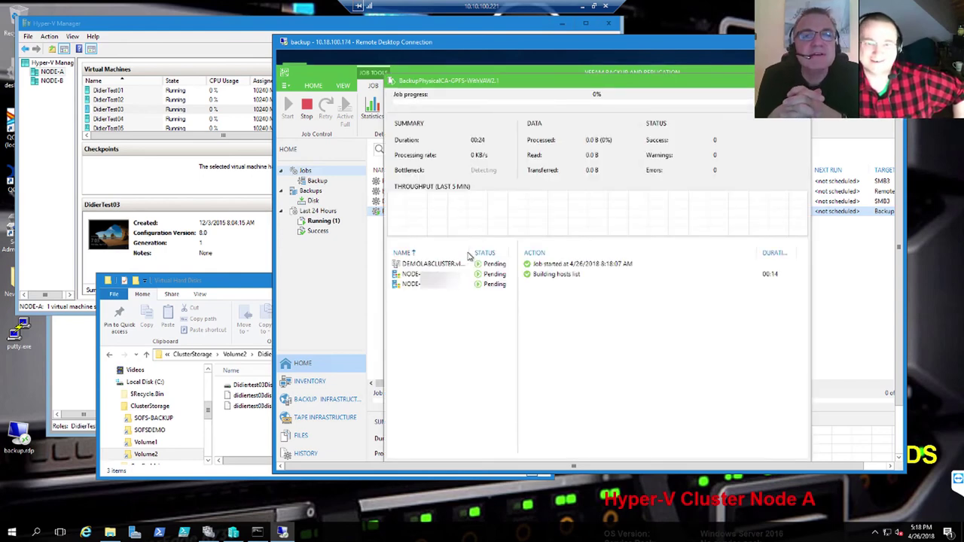
# Check the processing actions for DEMOLABCLUSTER and both nodes, and reposition the physical backup job's progress window.
pyautogui.click(426, 265)
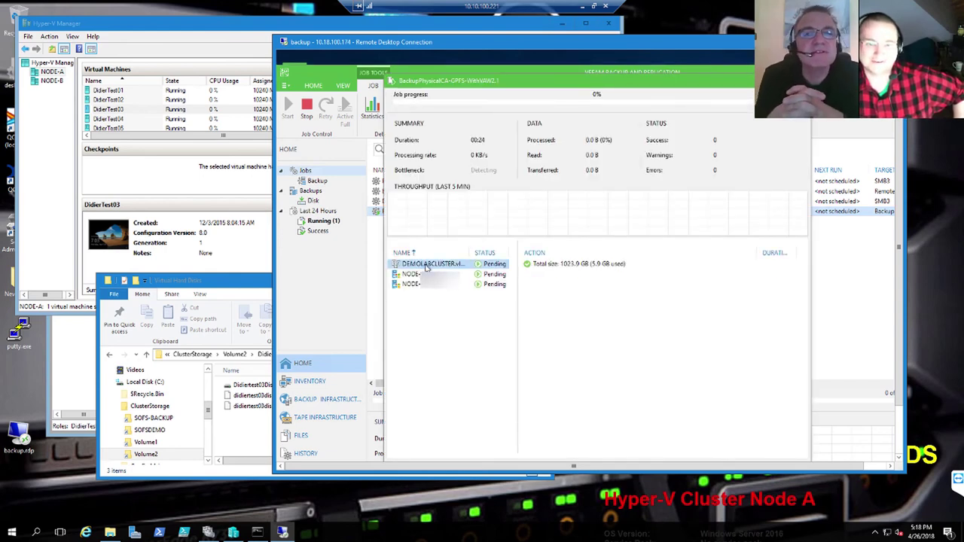
pyautogui.click(426, 274)
pyautogui.click(426, 285)
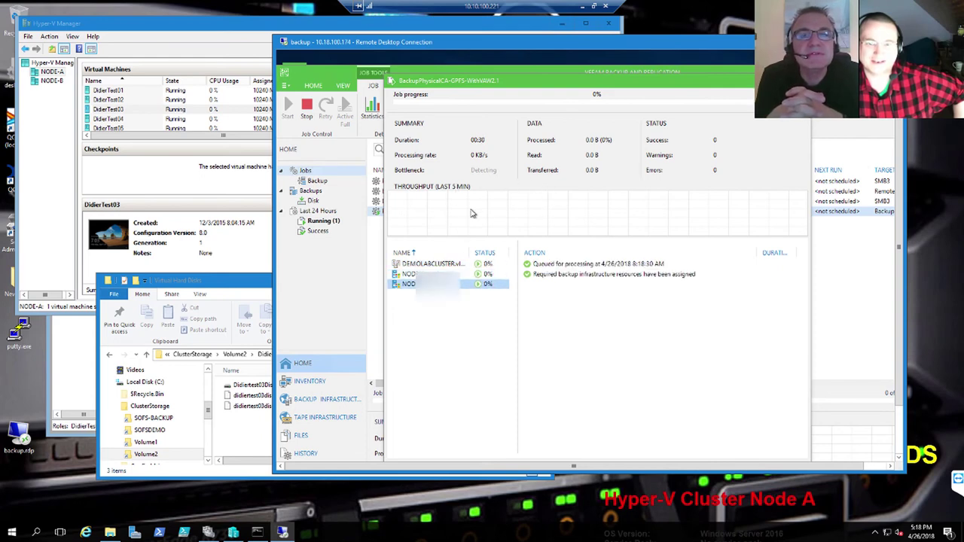
pyautogui.doubleClick(686, 81)
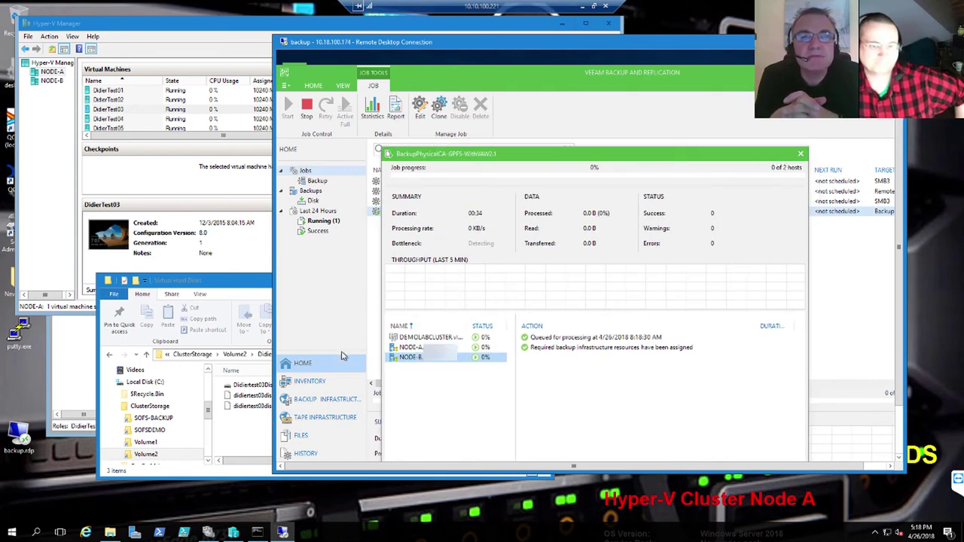
pyautogui.click(342, 358)
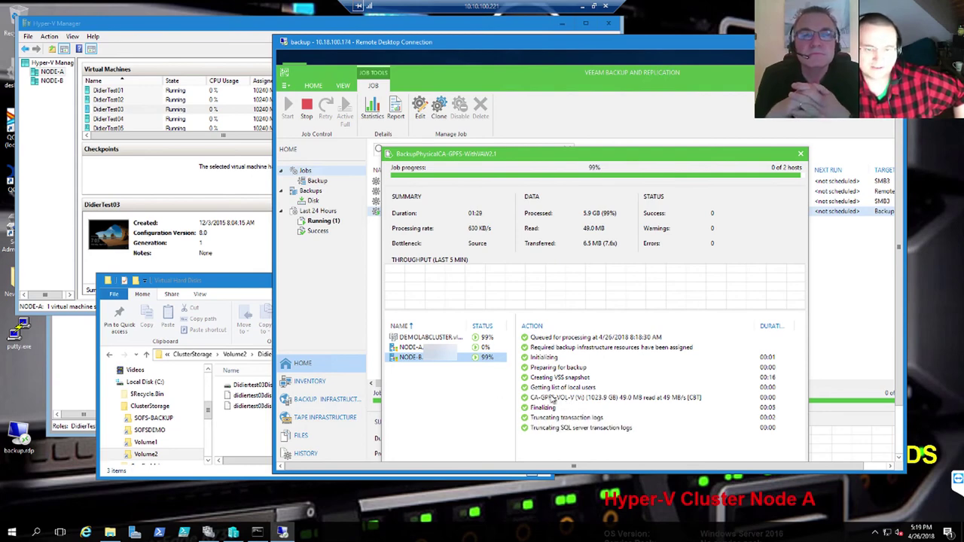
# Compare the backup actions logged for NODE-A and NODE-B, and close the job's progress window.
pyautogui.click(551, 401)
pyautogui.click(486, 349)
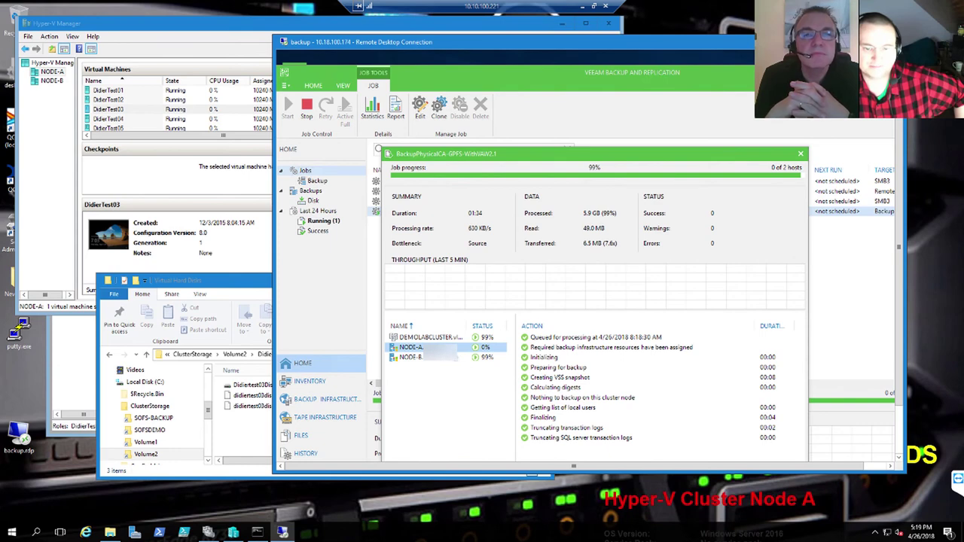
pyautogui.click(441, 358)
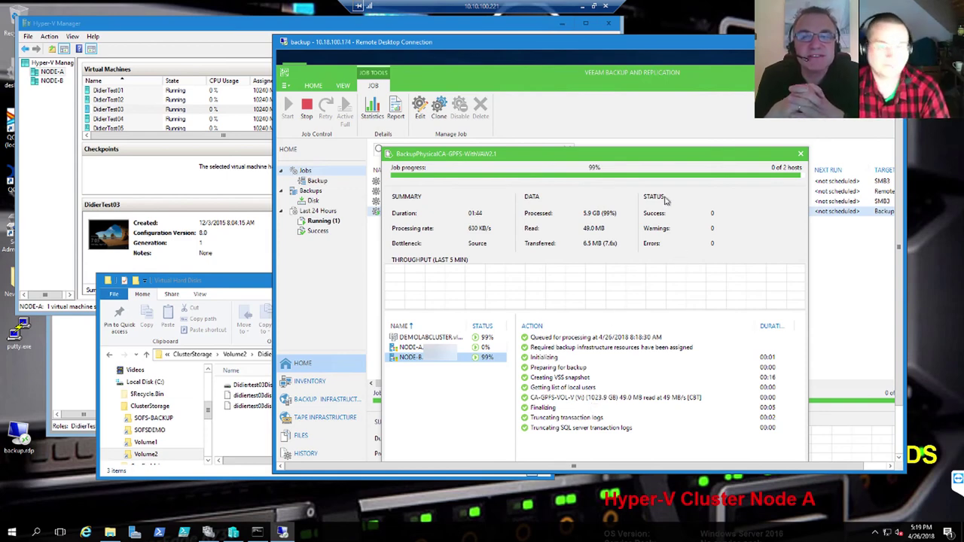
pyautogui.click(801, 154)
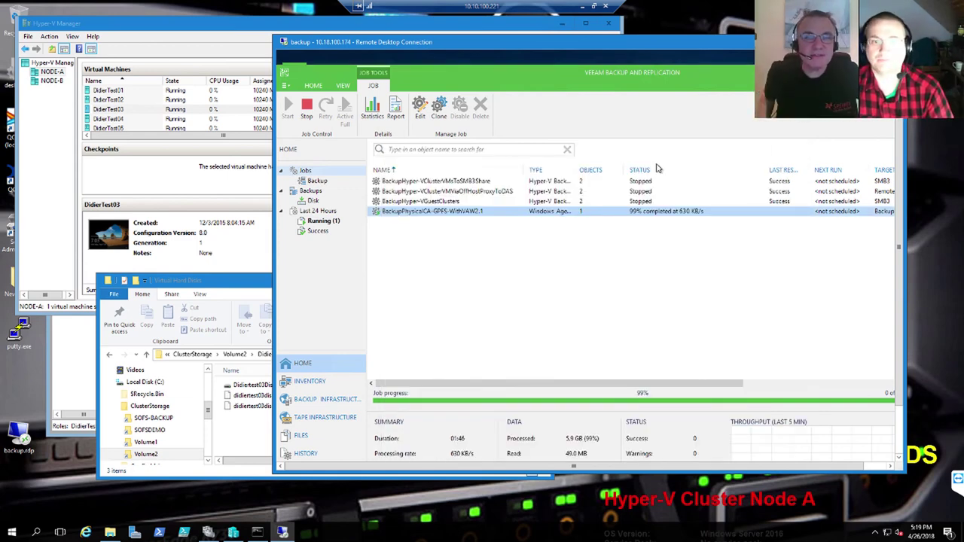